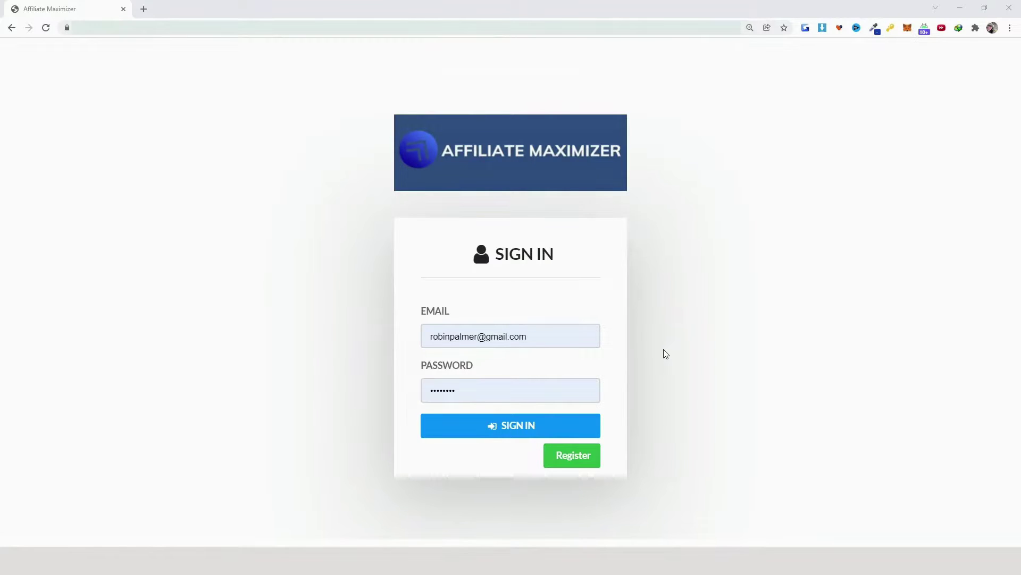
Sign in to Affiliate Maximizer and expand the page-management menu
left_click(569, 457)
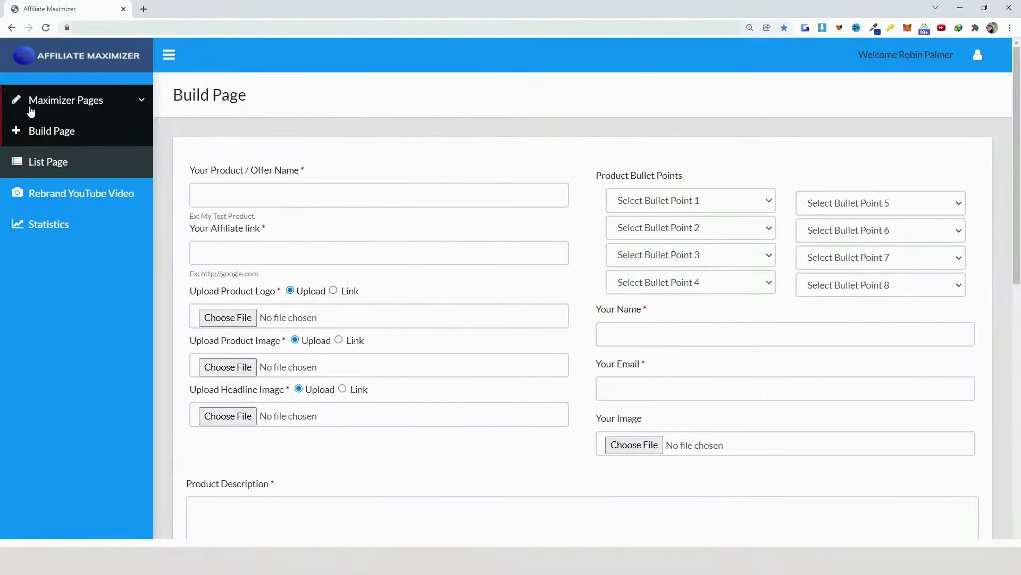
left_click(143, 101)
left_click(142, 100)
Look over the Build Page form, then open List Page to see the existing bonus pages
scroll(460, 362, "down", 1)
scroll(479, 417, "down", 1)
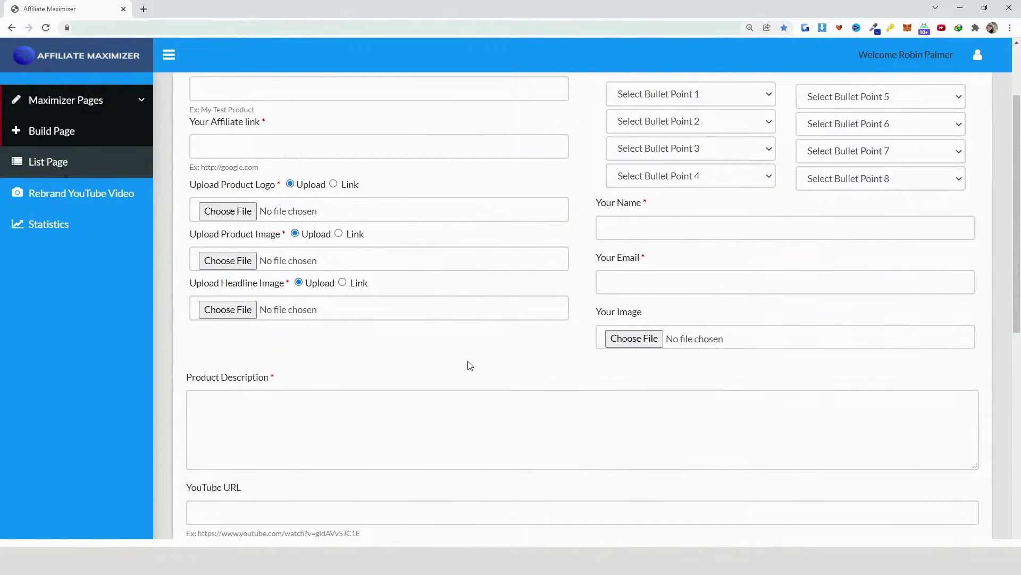
scroll(470, 366, "down", 3)
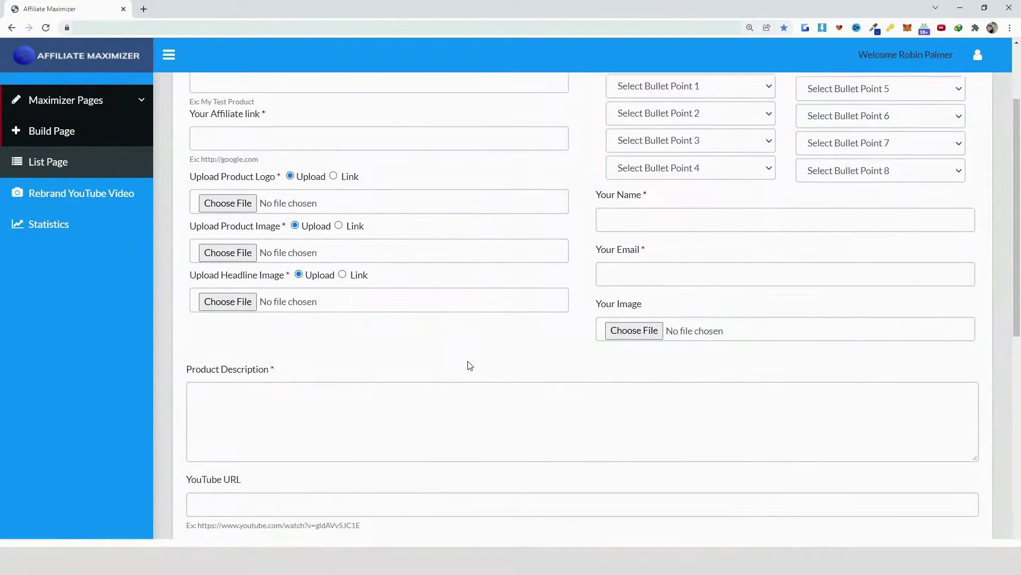
scroll(468, 355, "up", 3)
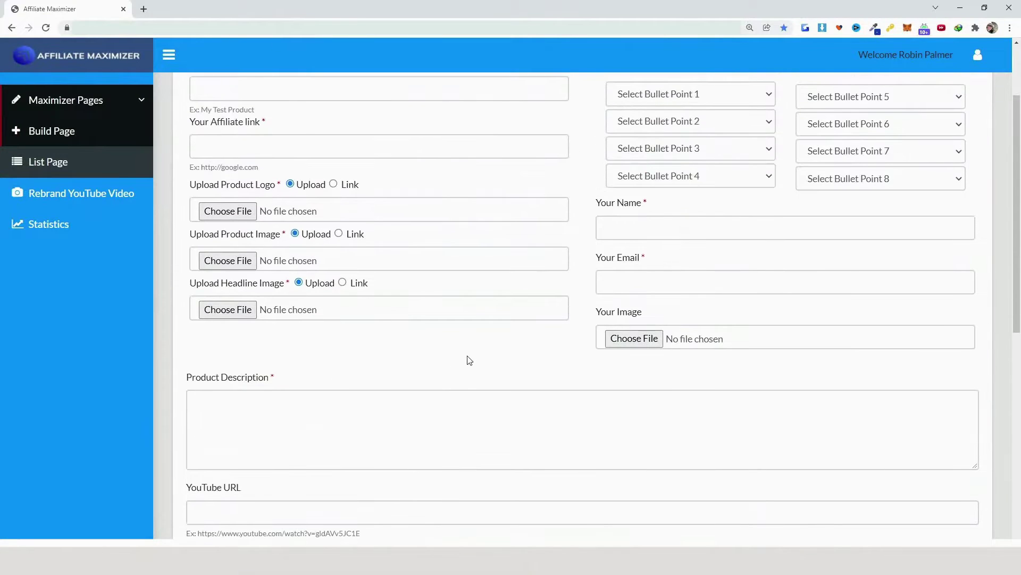
left_click(62, 163)
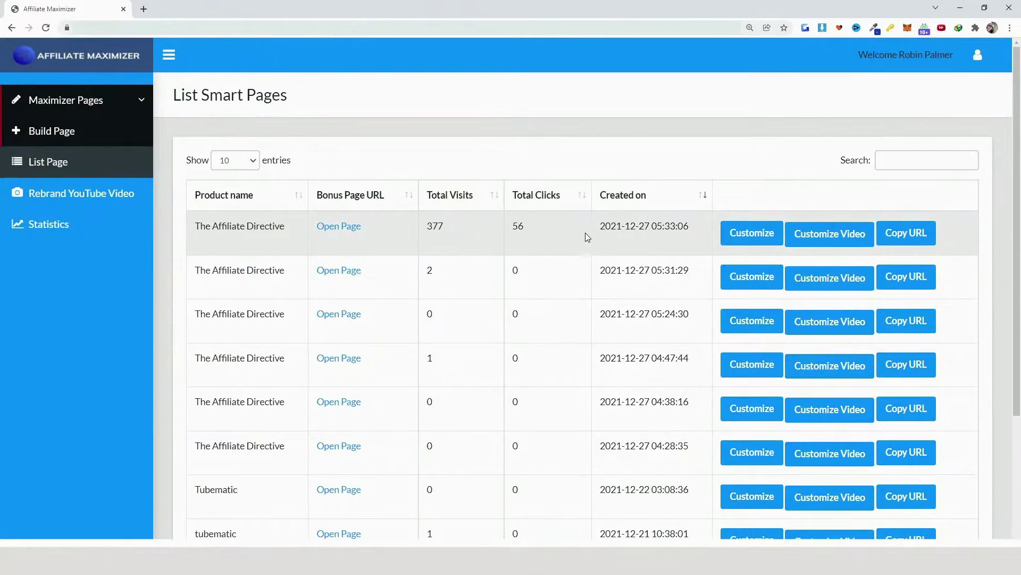
Open Customize Video for the newest The Affiliate Directive page and keep rebranding on
left_click(833, 236)
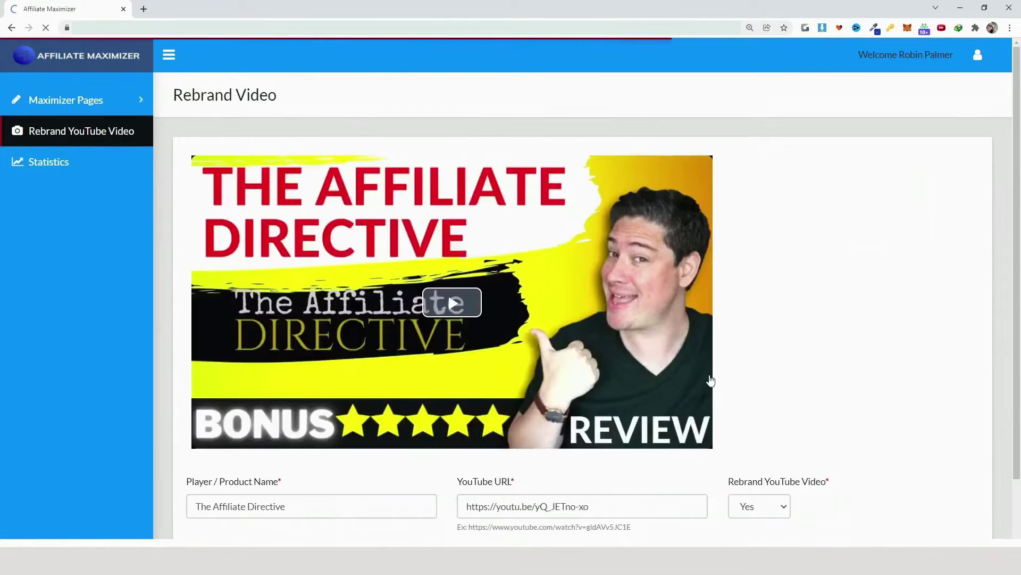
scroll(729, 396, "down", 4)
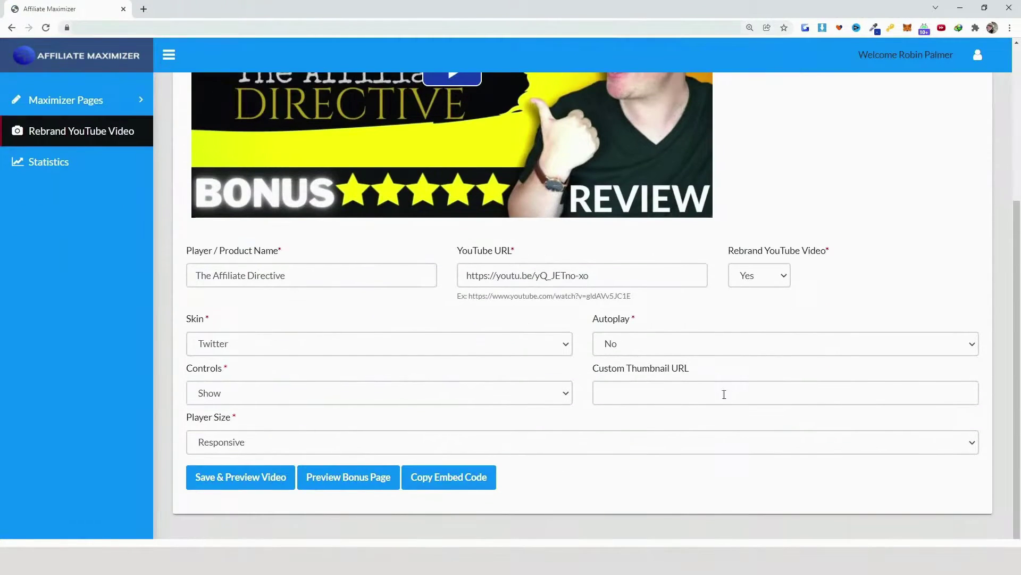
left_click_drag(286, 275, 181, 277)
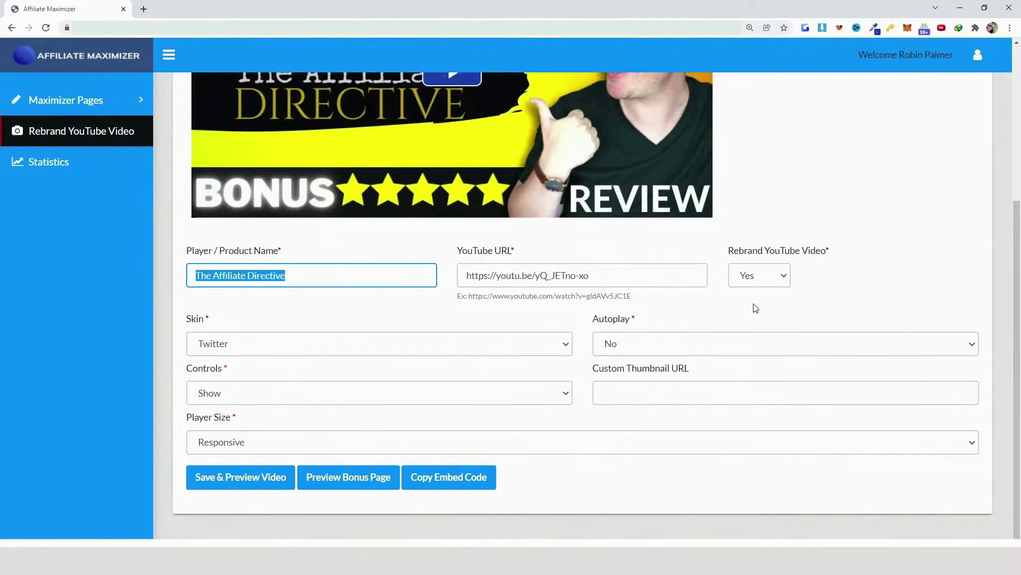
left_click(773, 277)
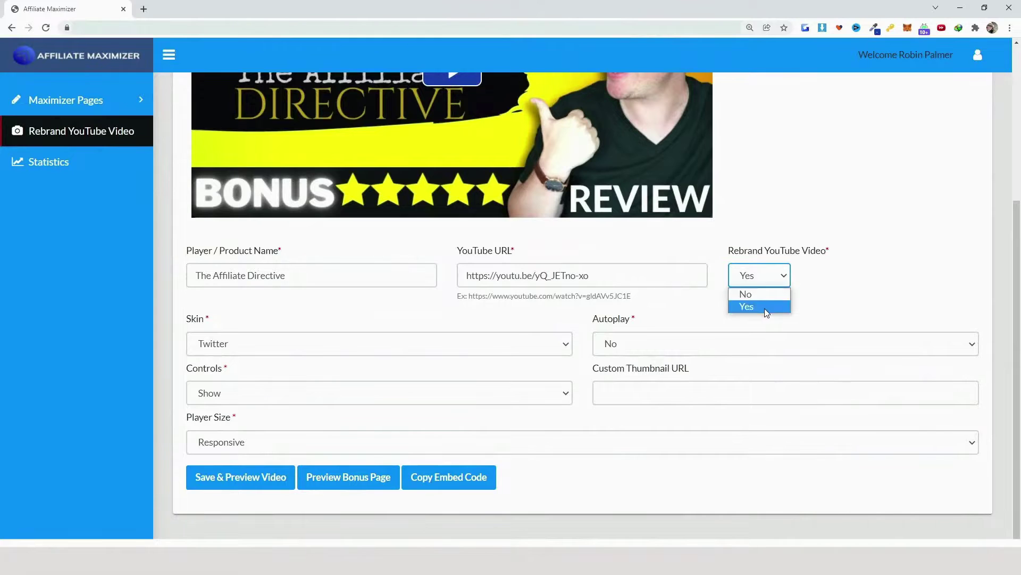
left_click(764, 279)
Keep the Twitter skin, autoplay No and controls Show on the rebranded player
left_click(294, 343)
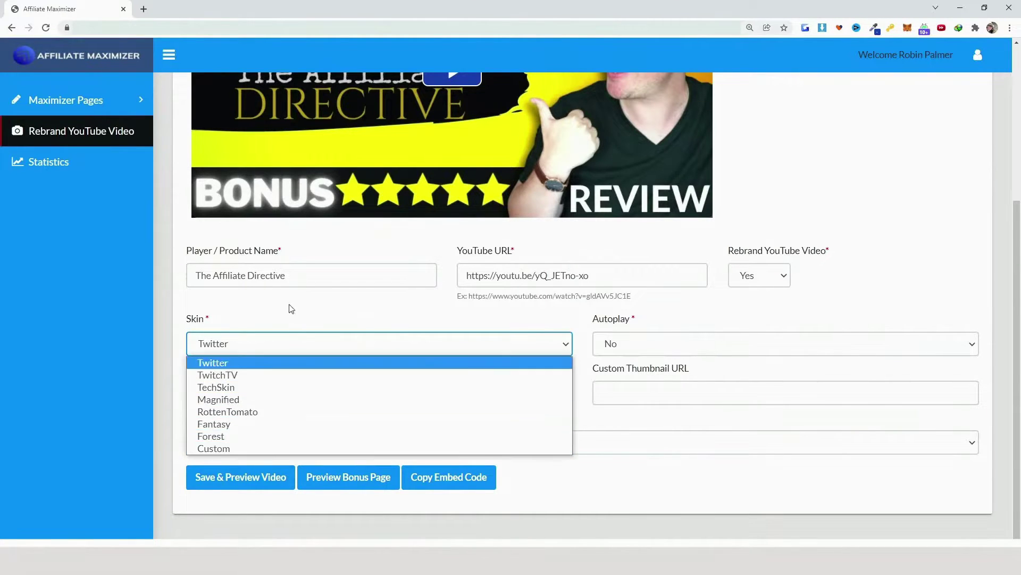
left_click(665, 346)
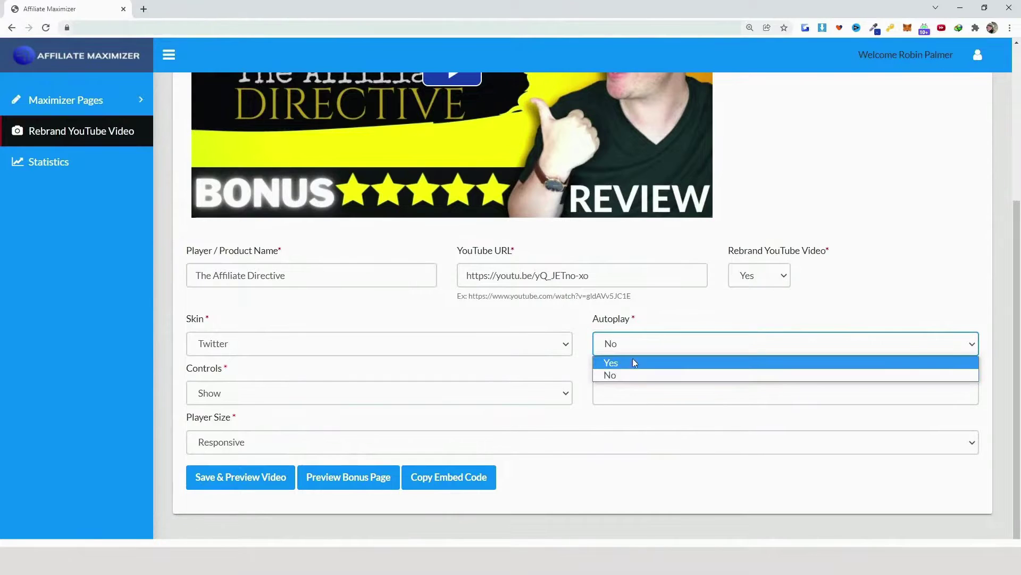
left_click(670, 318)
left_click(566, 394)
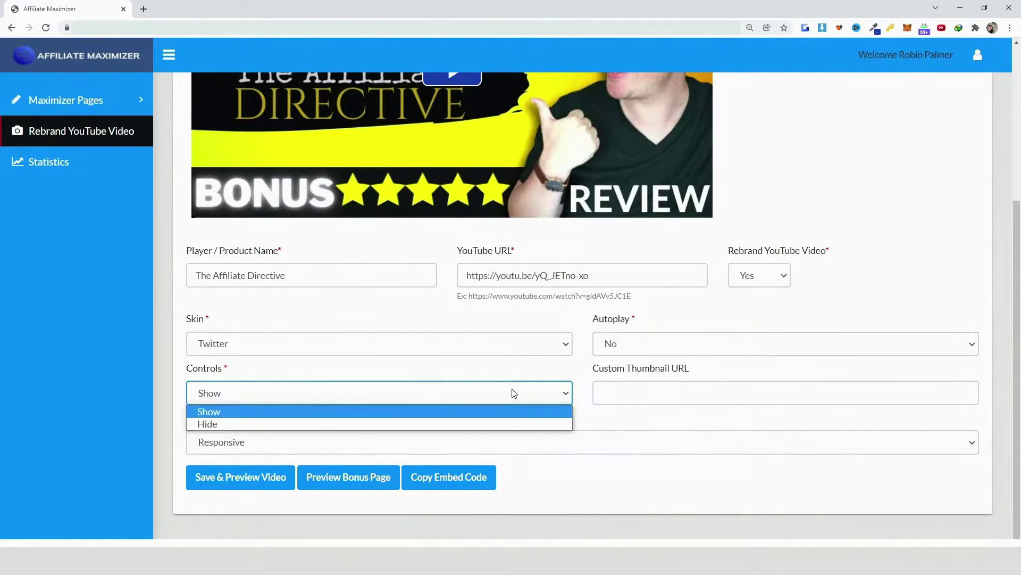
left_click(529, 382)
left_click(660, 393)
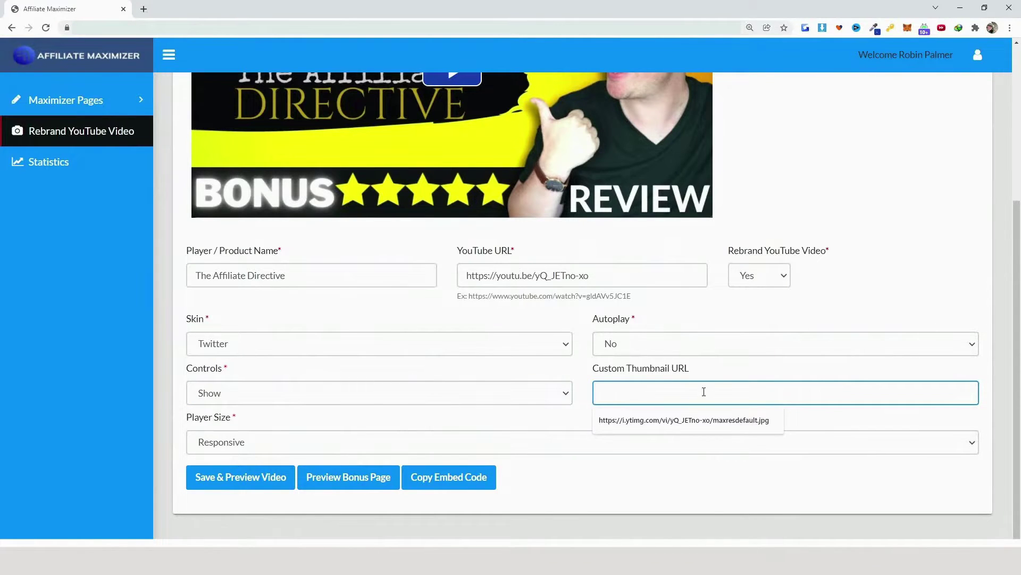
Copy the link of The Affiliate Directive Review video from YouTube
left_click(144, 10)
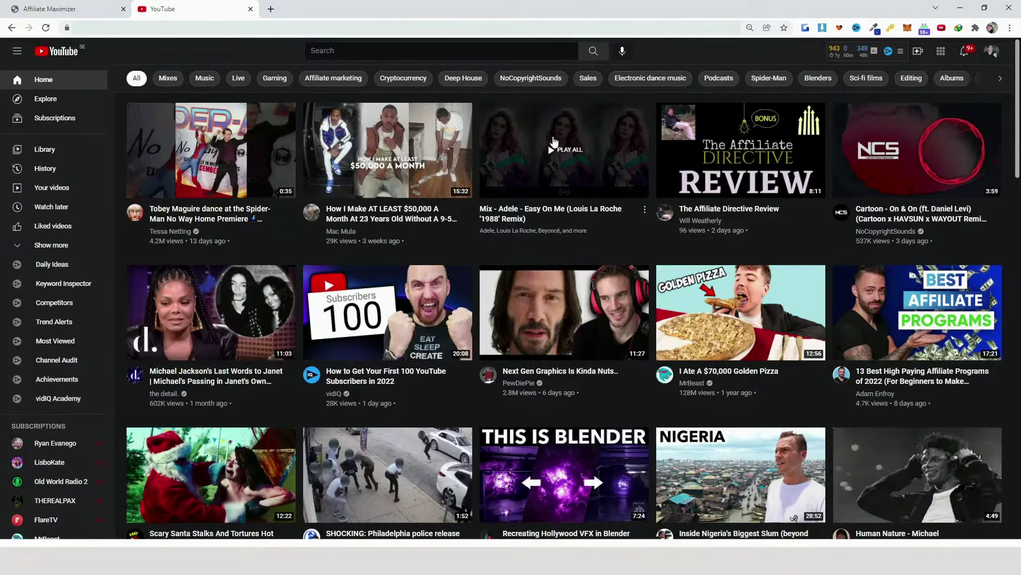
right_click(755, 148)
left_click(793, 225)
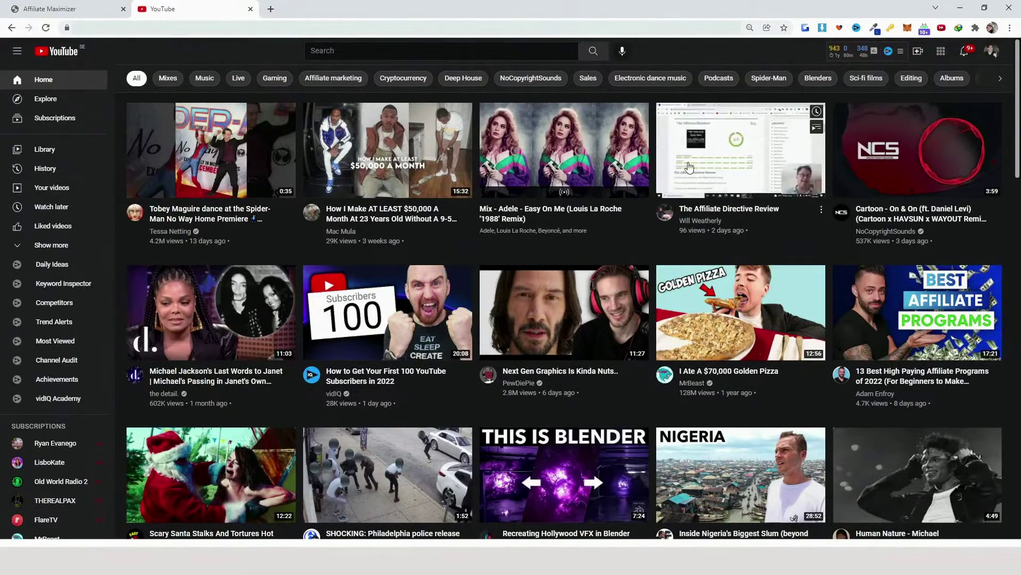
Search 'get thumbnail youtube' and fetch the video's thumbnail on Get YouTube Video Thumbnail Image
left_click(271, 11)
type("get thumbnail youtube")
key("Return")
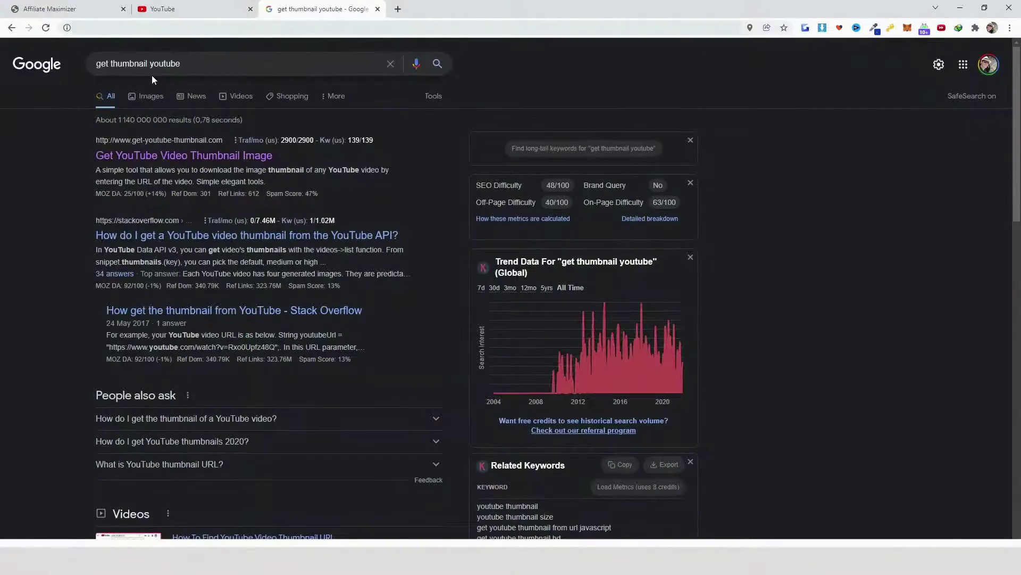
left_click(141, 159)
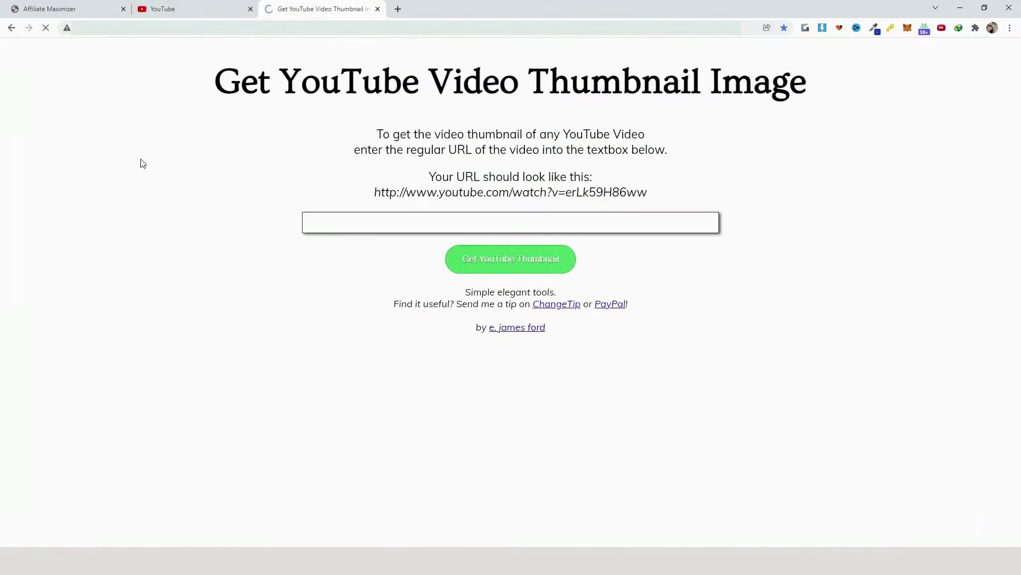
left_click(384, 224)
key("ctrl+v")
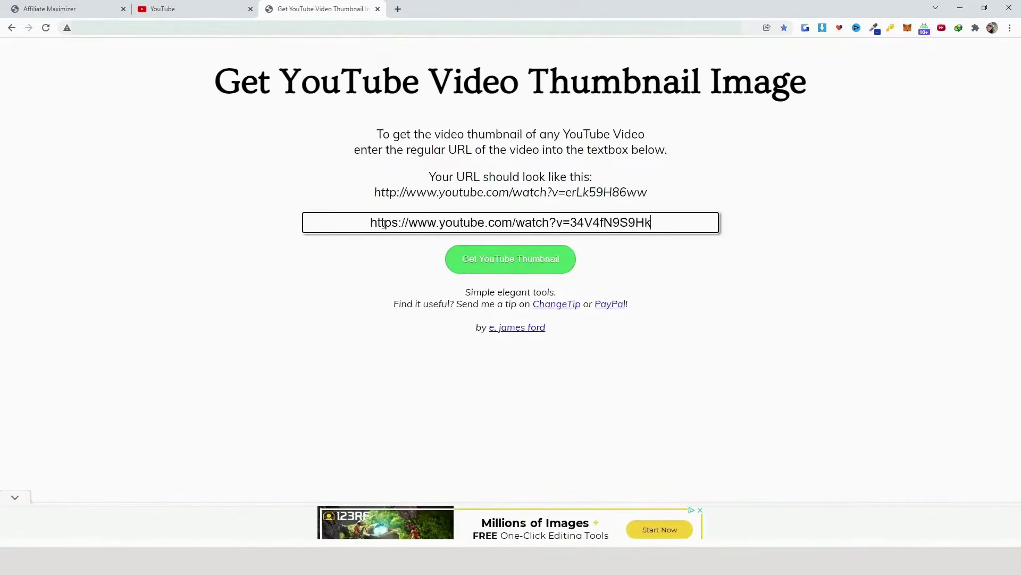
left_click(543, 262)
Select the maxresdefault image URL for copying
scroll(528, 421, "down", 5)
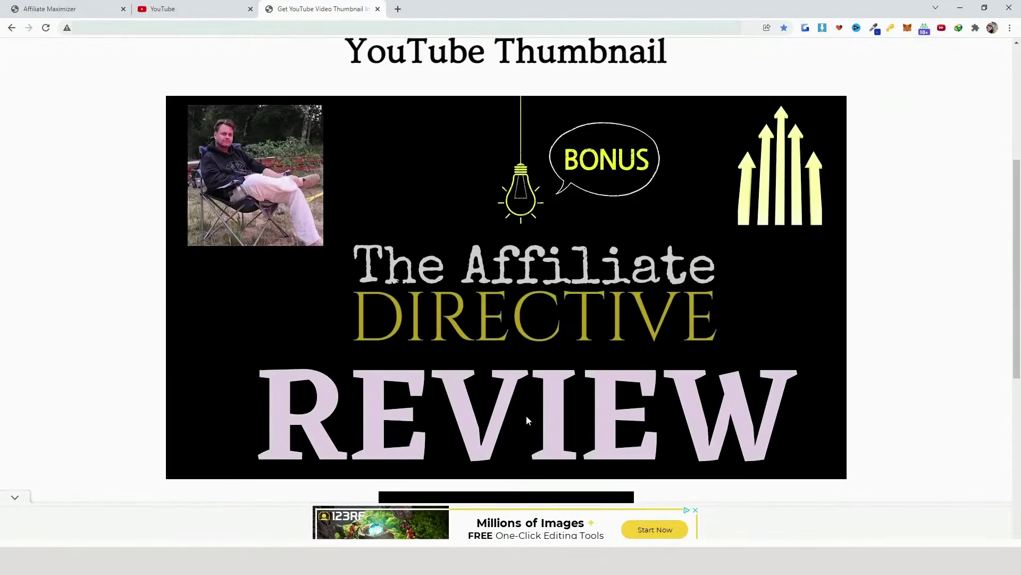
scroll(530, 302, "down", 7)
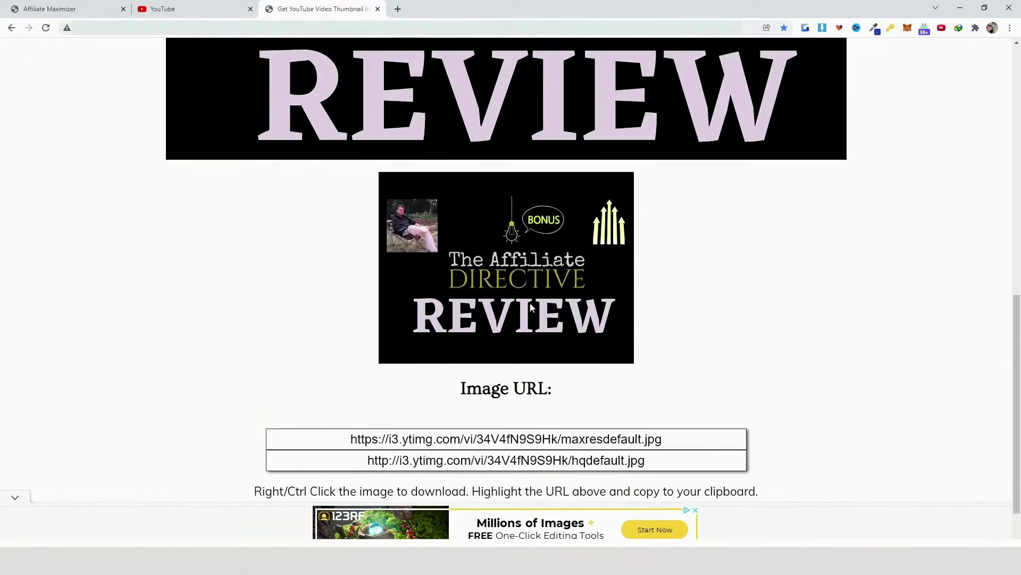
left_click_drag(662, 366, 349, 366)
right_click(400, 367)
Paste the maxresdefault.jpg URL into the Custom Thumbnail URL field
left_click(424, 375)
left_click(49, 8)
key("BackSpace")
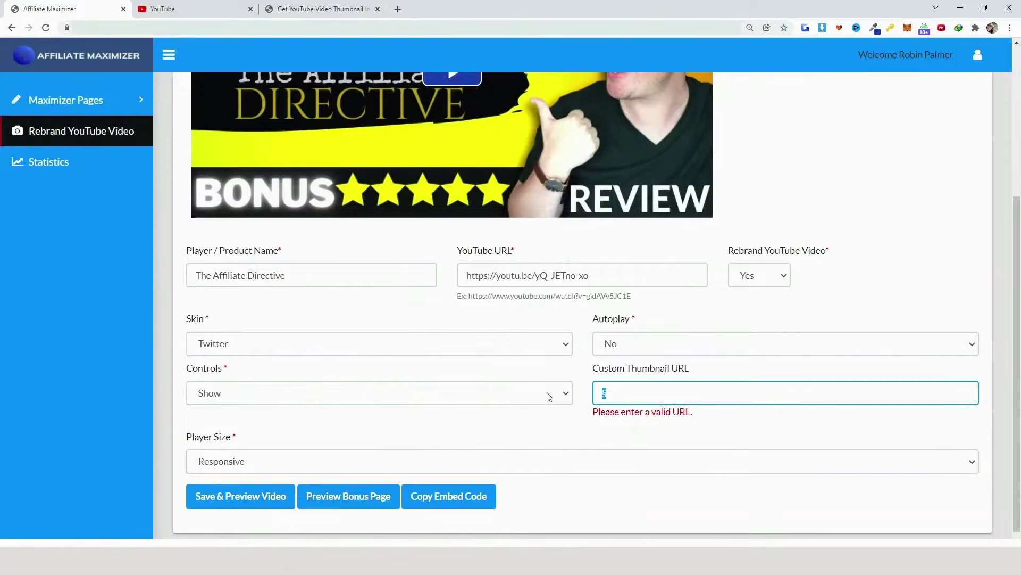
key("ctrl+v")
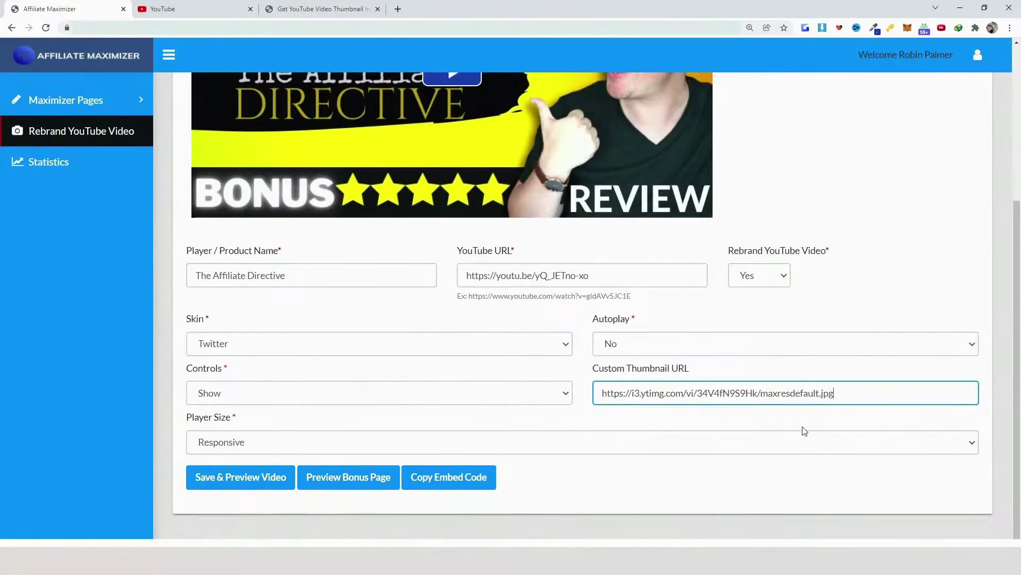
Leave Player Size on Responsive and return to the video preview
scroll(805, 431, "up", 4)
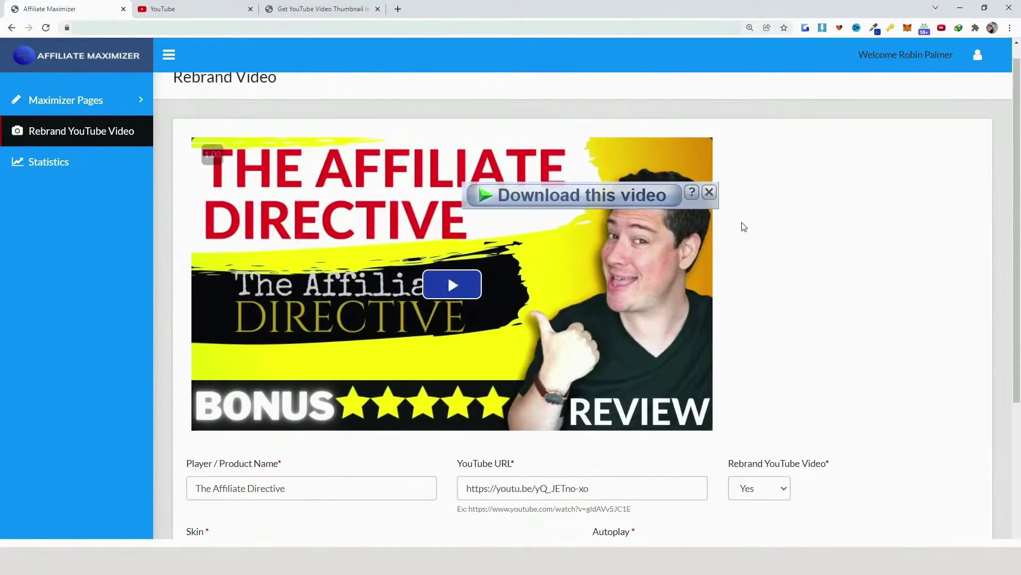
scroll(830, 260, "down", 4)
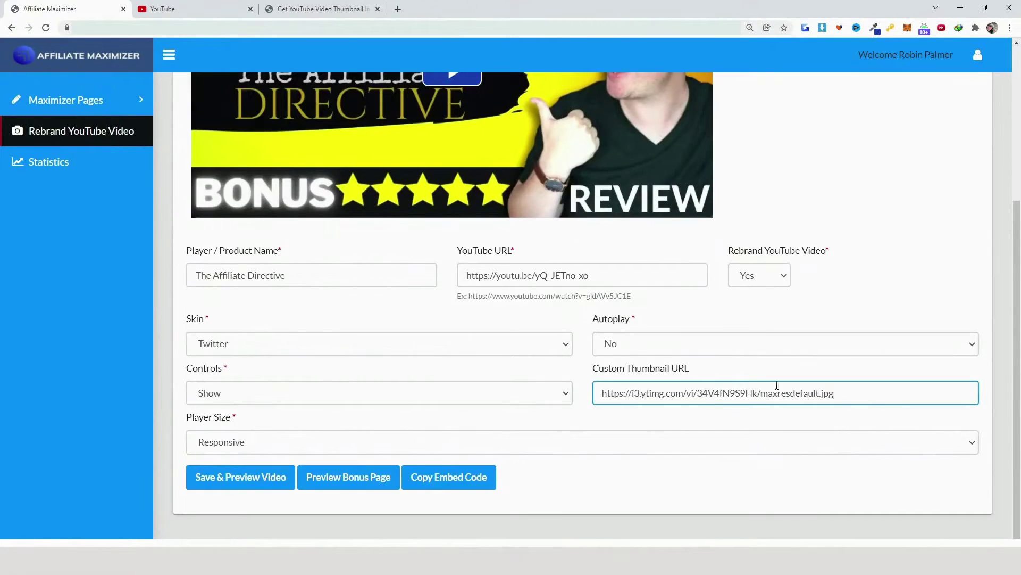
scroll(820, 387, "up", 5)
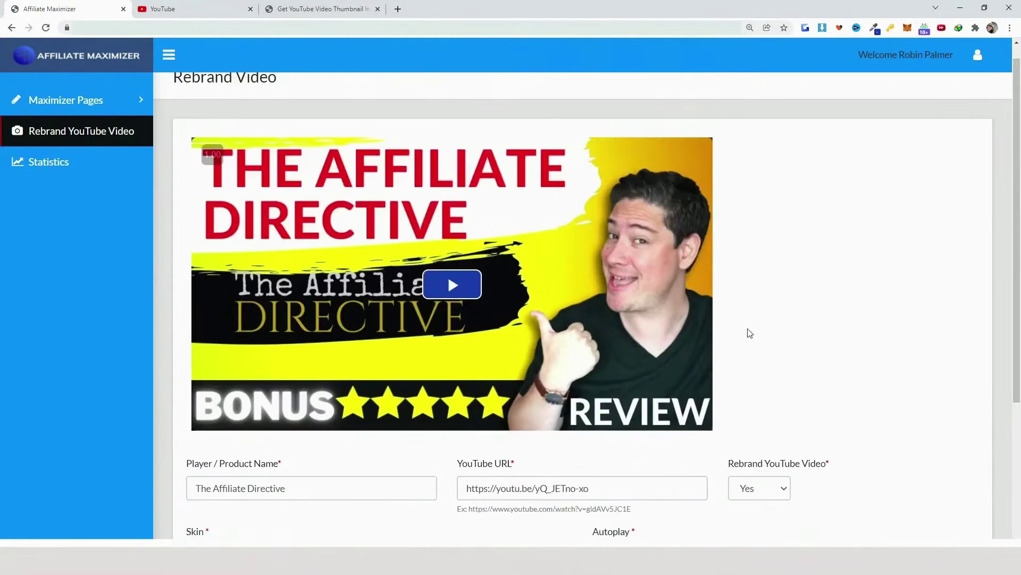
scroll(728, 351, "down", 5)
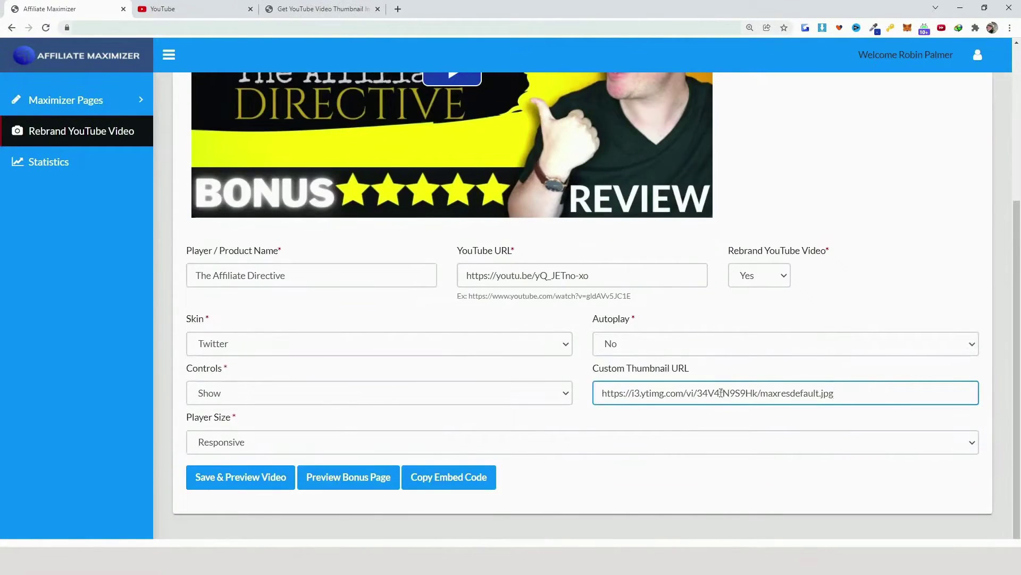
left_click(263, 444)
left_click(766, 473)
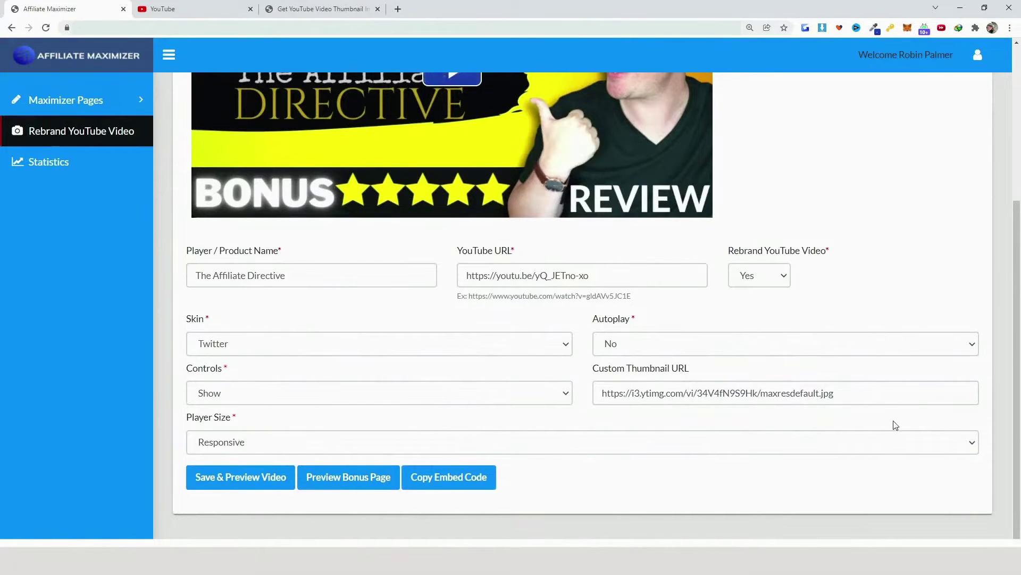
scroll(894, 398, "up", 4)
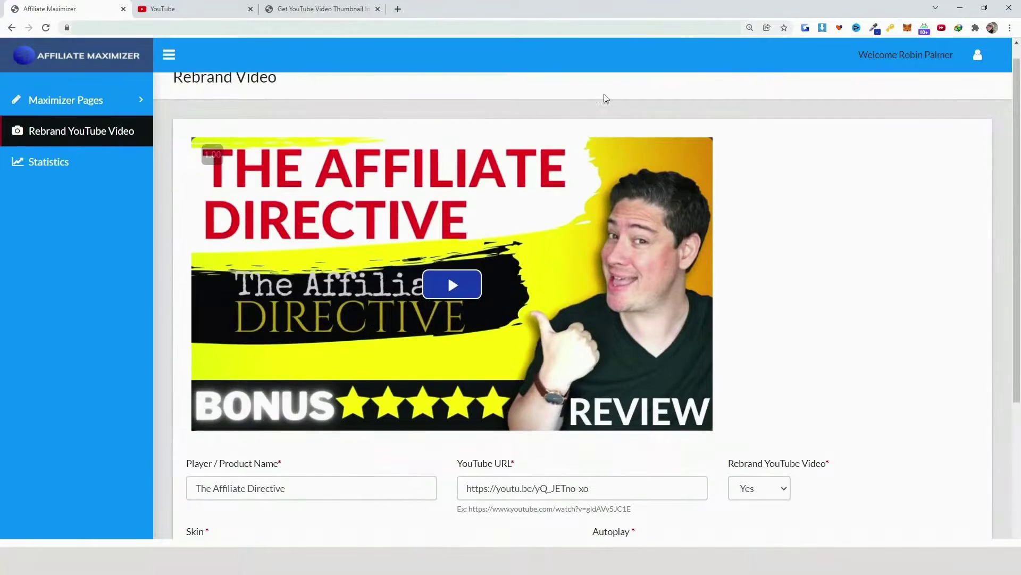
Play the rebranded preview and jump to the Bonus #5 part near the end
left_click(444, 290)
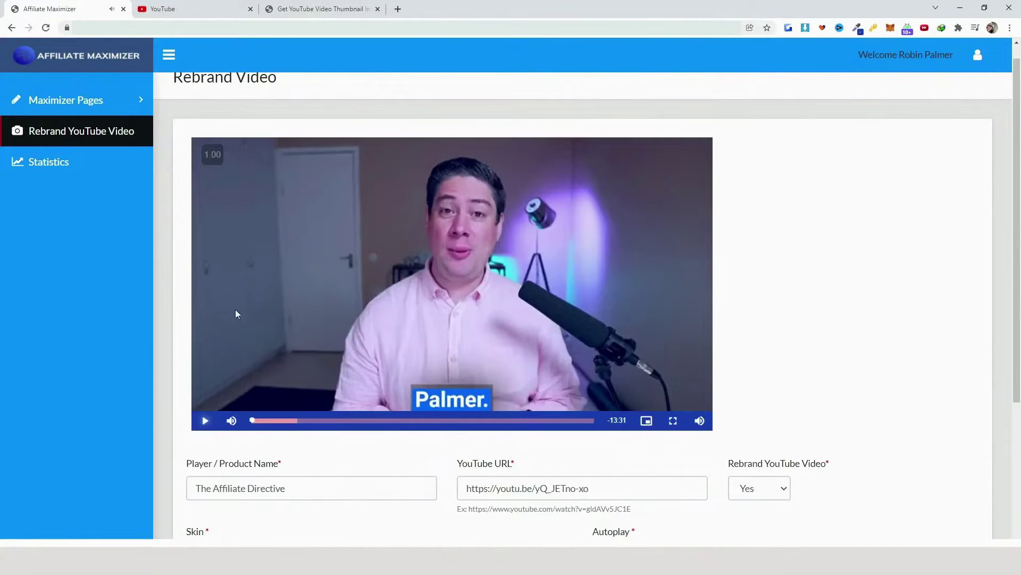
left_click(595, 420)
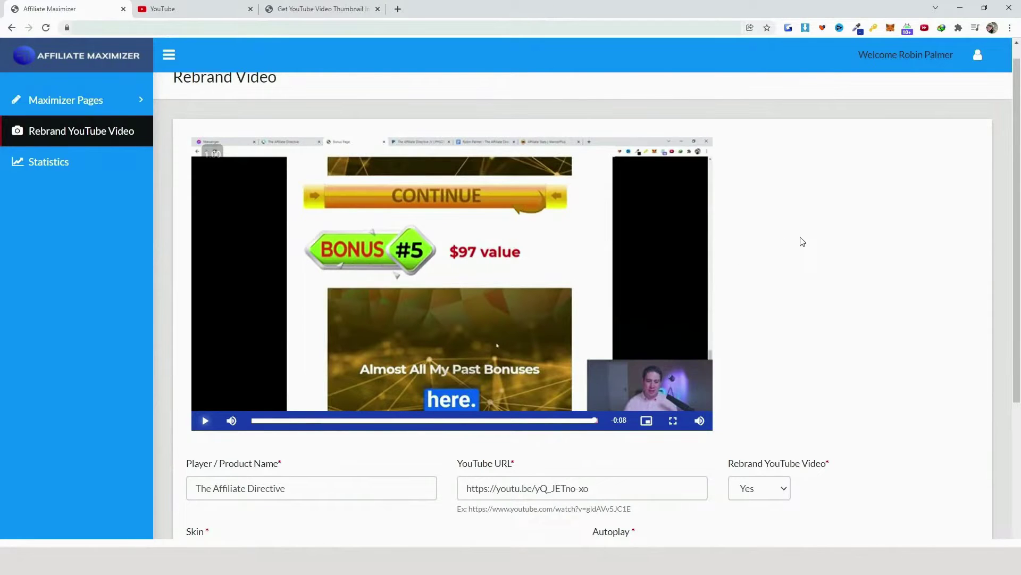
Open Build Page and enter product name The Affiliate Directive with the saved warriorplus affiliate link
left_click(130, 104)
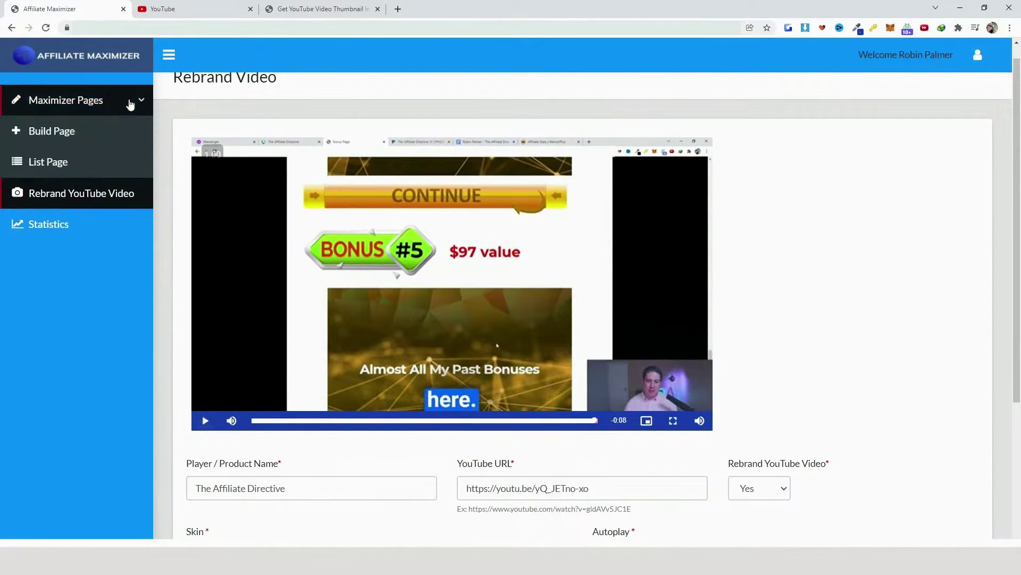
left_click(37, 133)
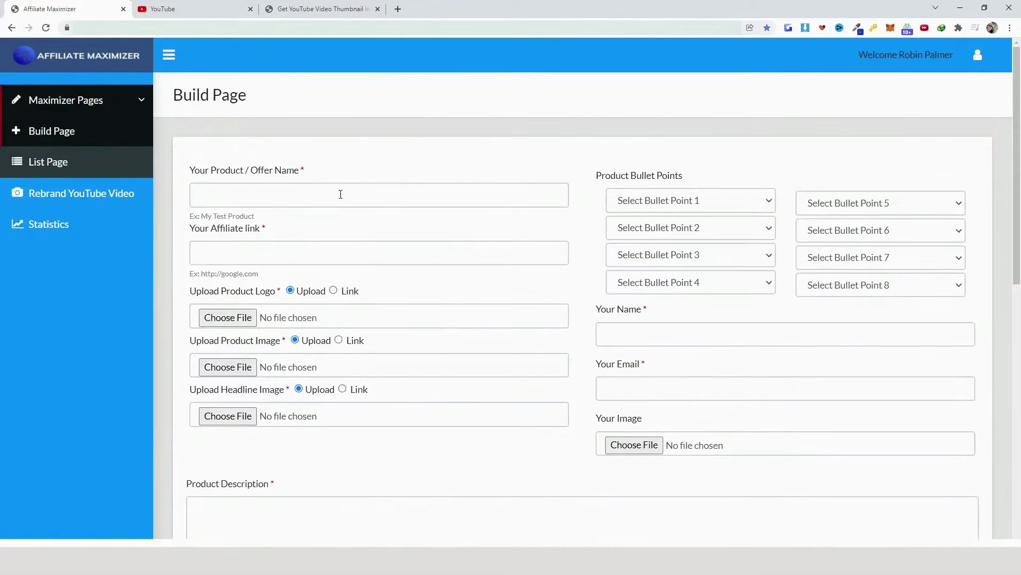
left_click(340, 194)
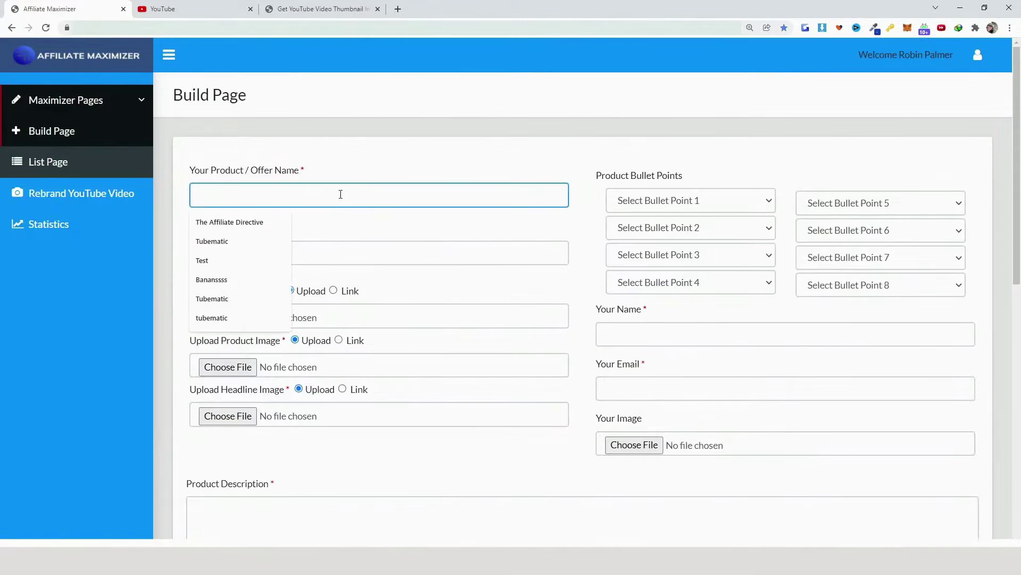
left_click(229, 220)
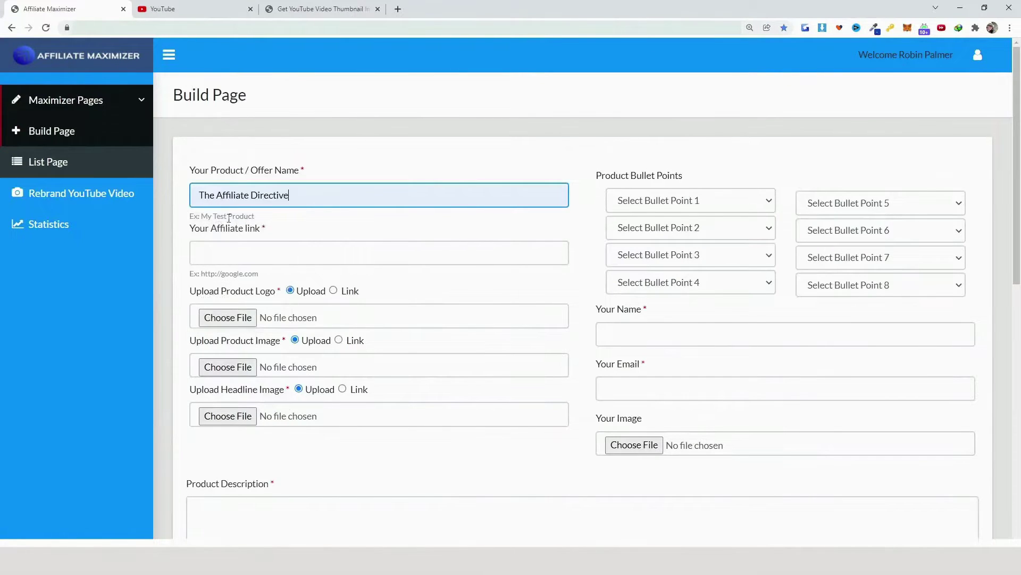
left_click(266, 253)
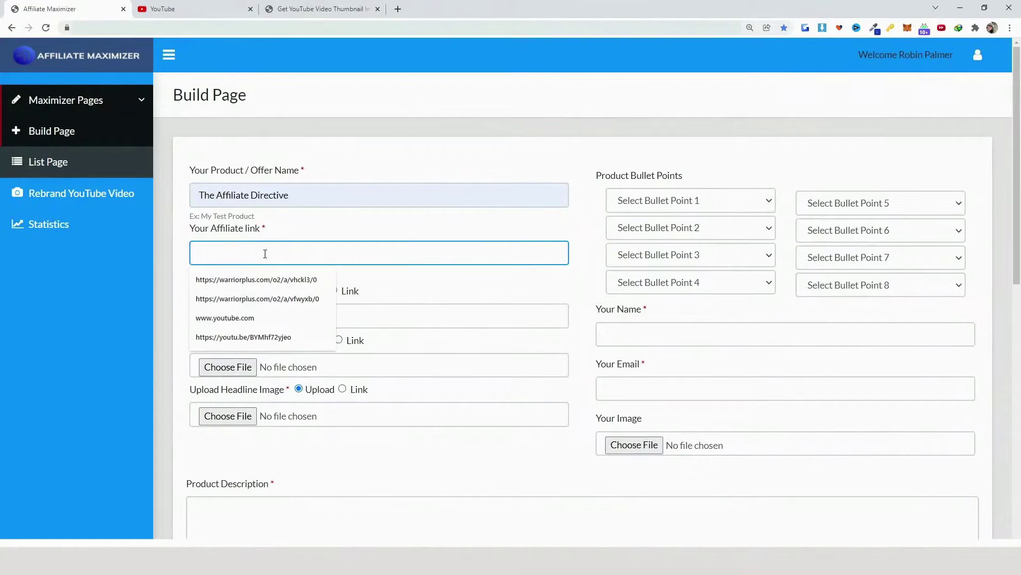
left_click(268, 287)
Supply the logo, product and headline images as saved link URLs
scroll(440, 292, "down", 1)
left_click(334, 238)
left_click(391, 264)
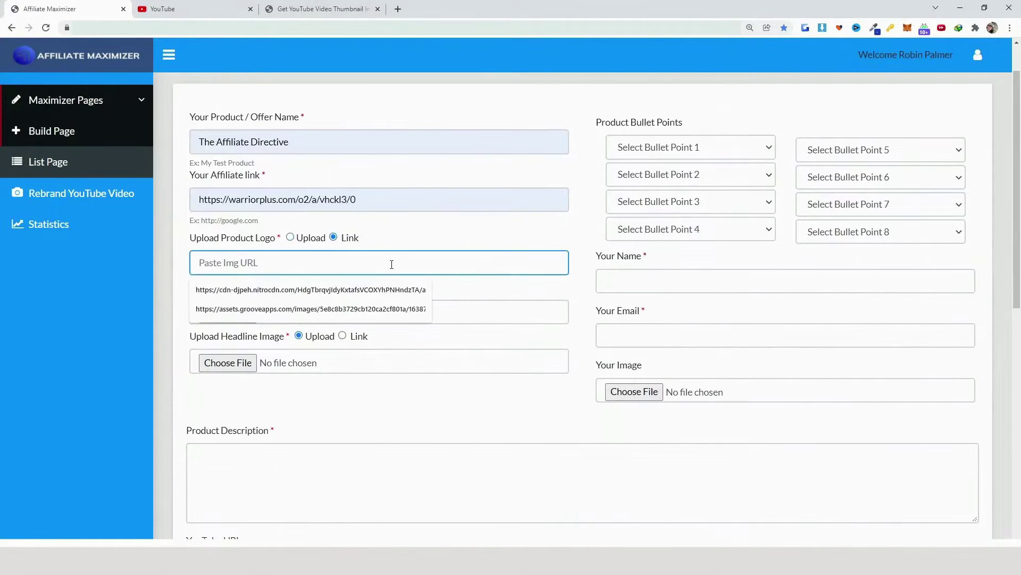
left_click(340, 289)
left_click(338, 286)
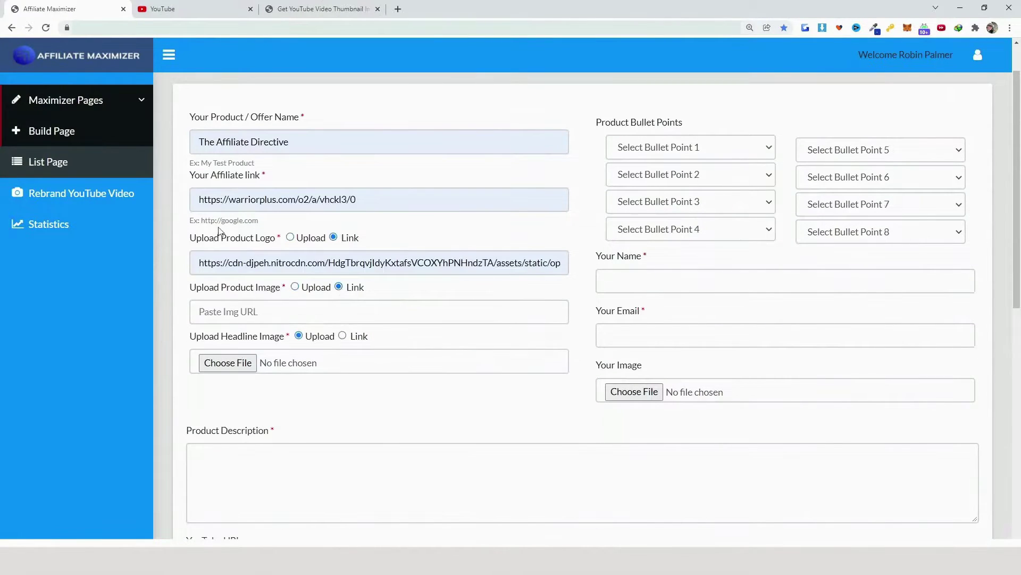
left_click(312, 306)
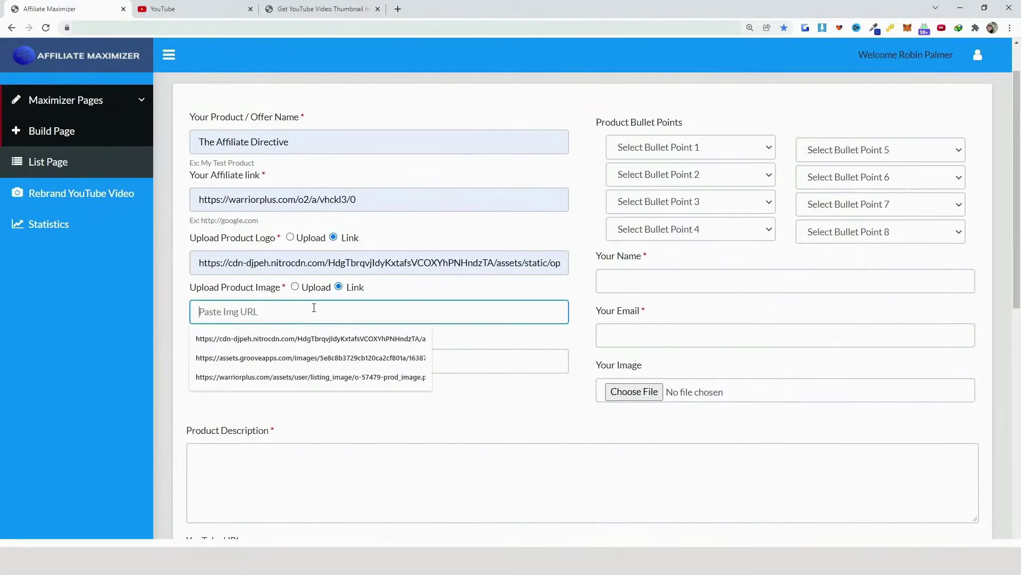
left_click(312, 341)
left_click(298, 362)
left_click(297, 391)
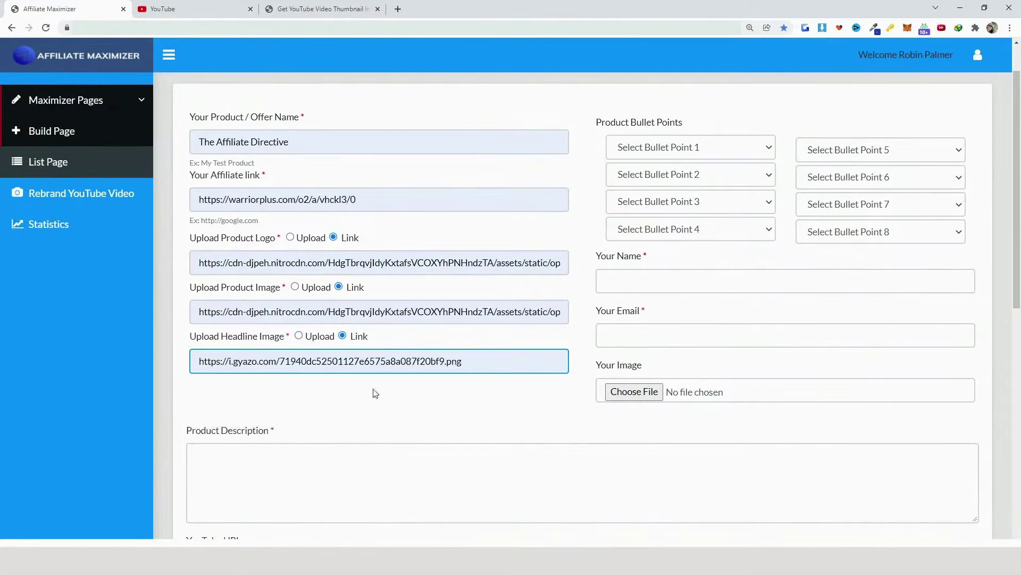
Fill in the bullet points, then the contact's name and e-mail address
left_click(766, 149)
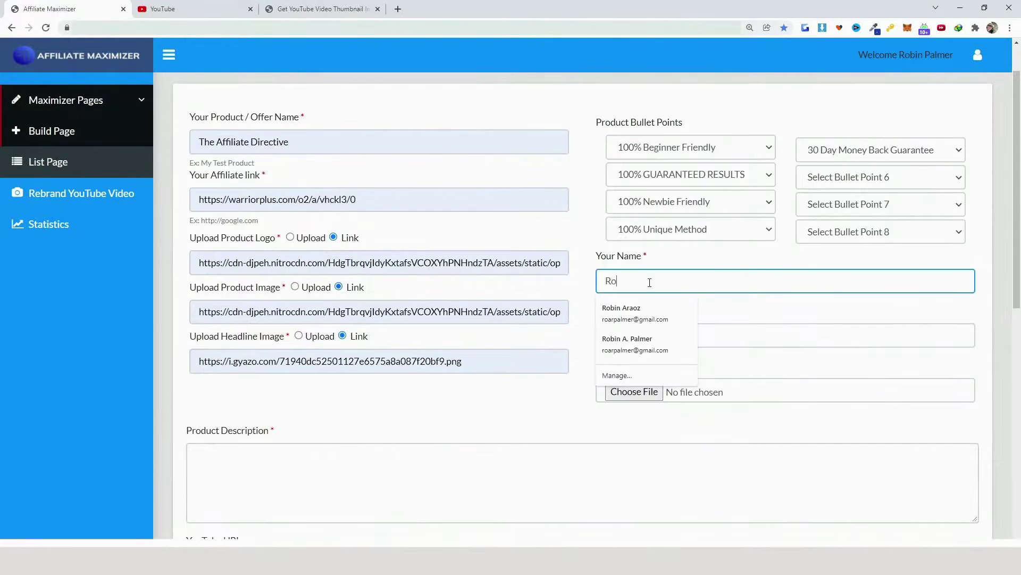
key("Tab")
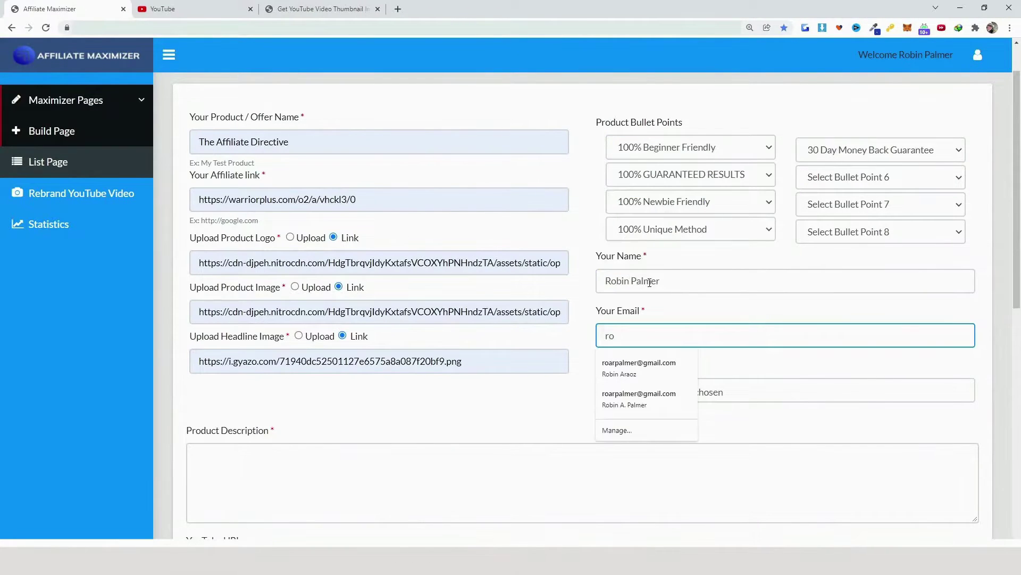
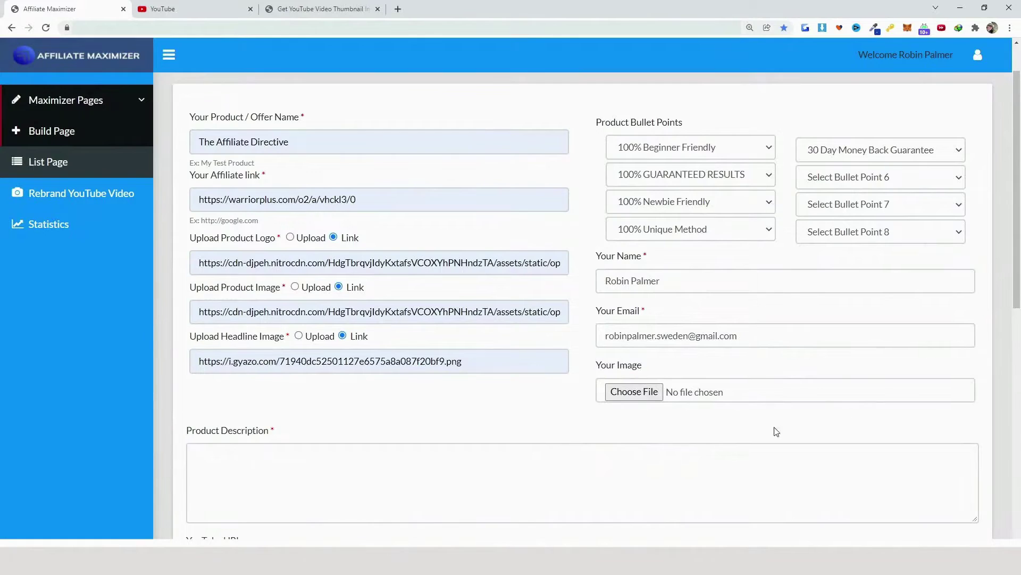
scroll(654, 358, "down", 2)
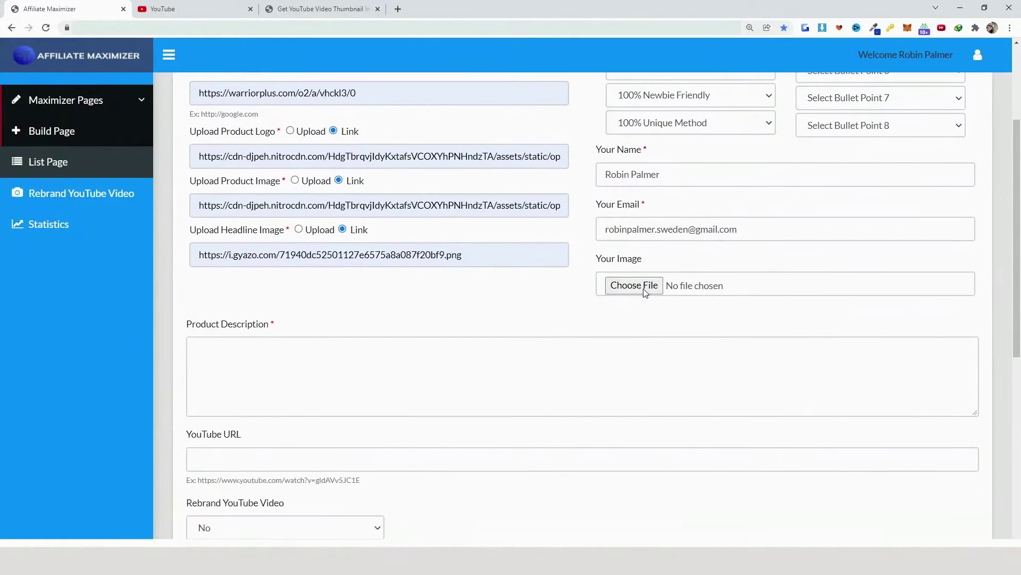
Upload the PNG profile picture under Your Image
left_click(632, 287)
scroll(743, 322, "down", 15)
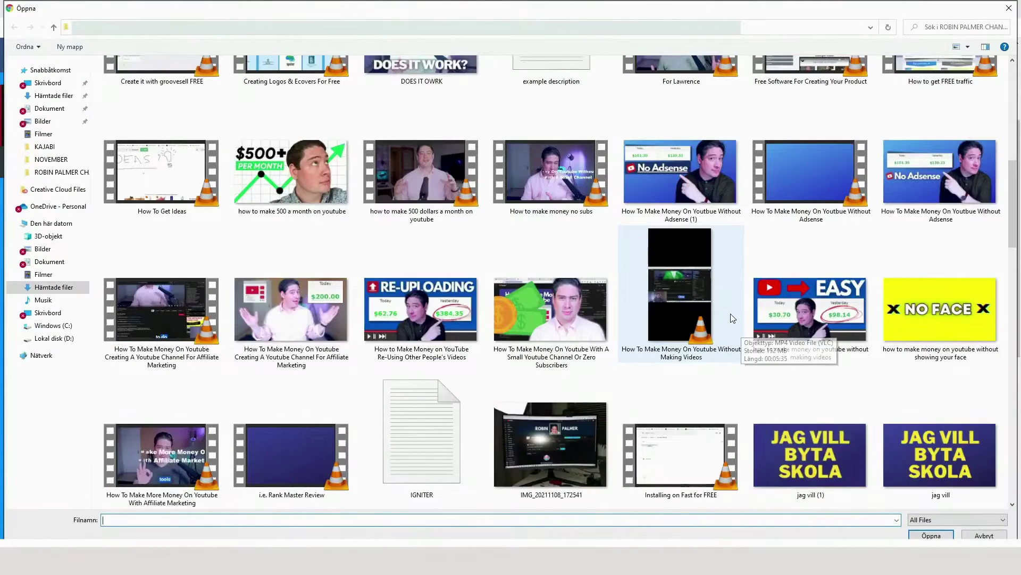
left_click(584, 262)
left_click(931, 535)
Paste The Affiliate Directive overview from the JV page into Product Description
left_click(354, 356)
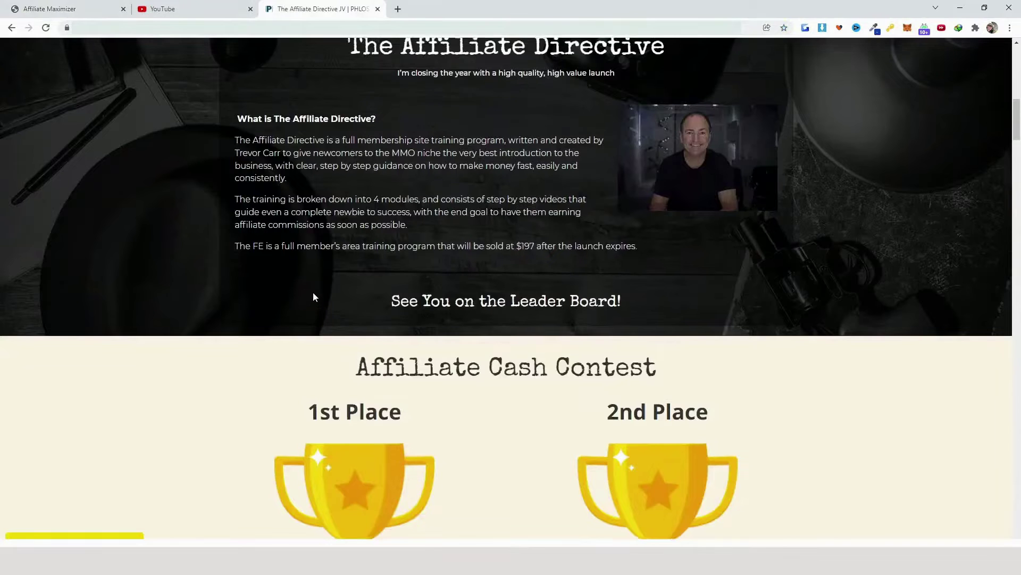
scroll(310, 261, "up", 1)
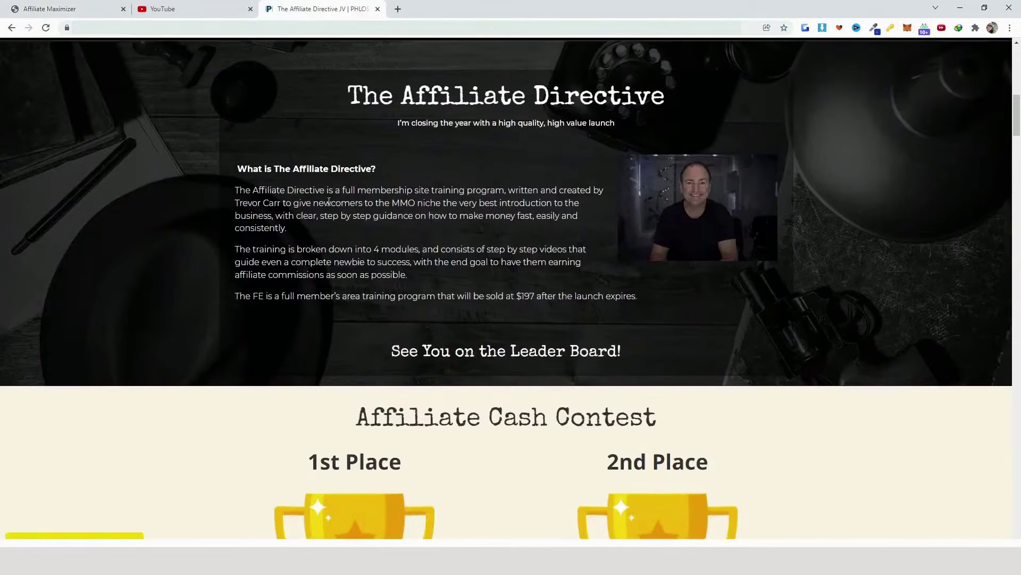
left_click_drag(236, 169, 647, 297)
key("ctrl+c")
left_click(69, 9)
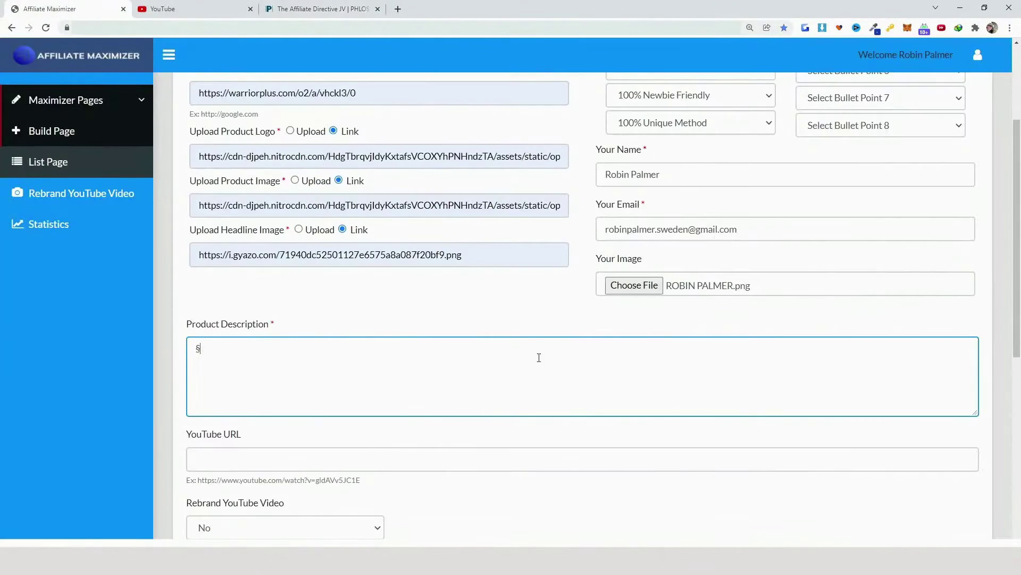
key("ctrl+v")
scroll(596, 412, "down", 1)
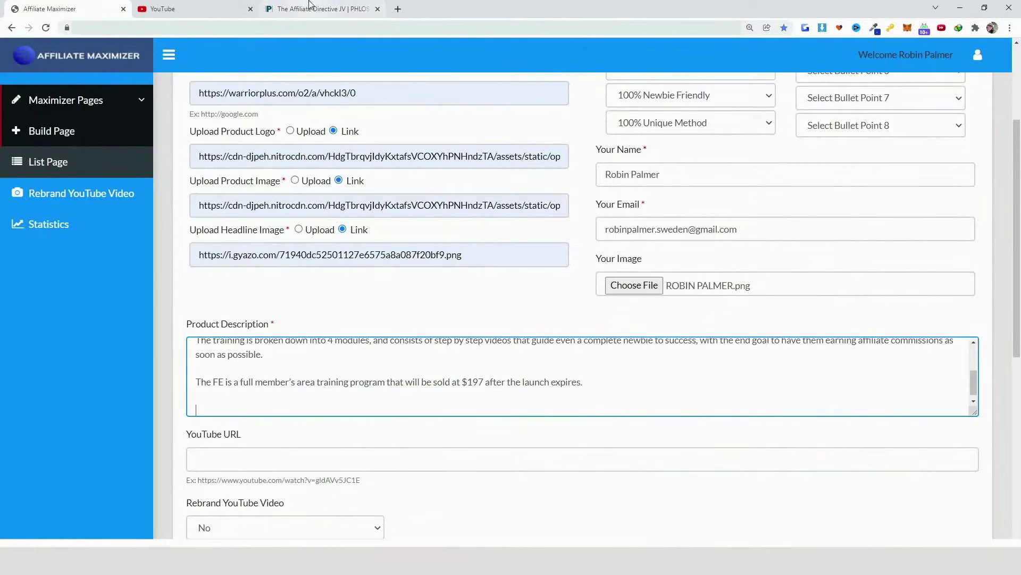
Add the funnel's OTO price list with line breaks, ending at OTO5 $97 – 100% Commission Bump
left_click(319, 8)
scroll(772, 345, "down", 4)
scroll(772, 345, "down", 3)
scroll(773, 345, "up", 1)
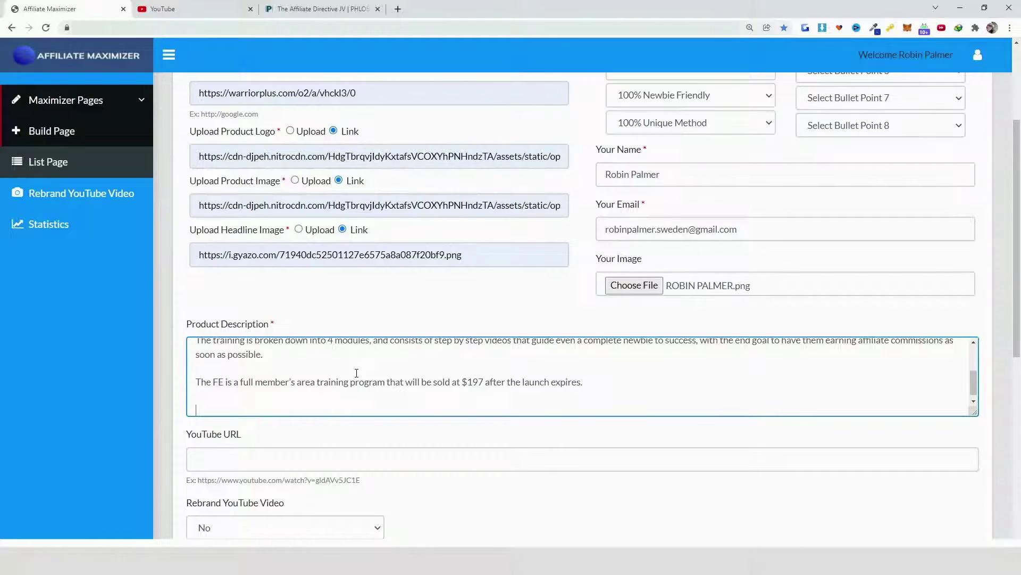
key("ctrl+v")
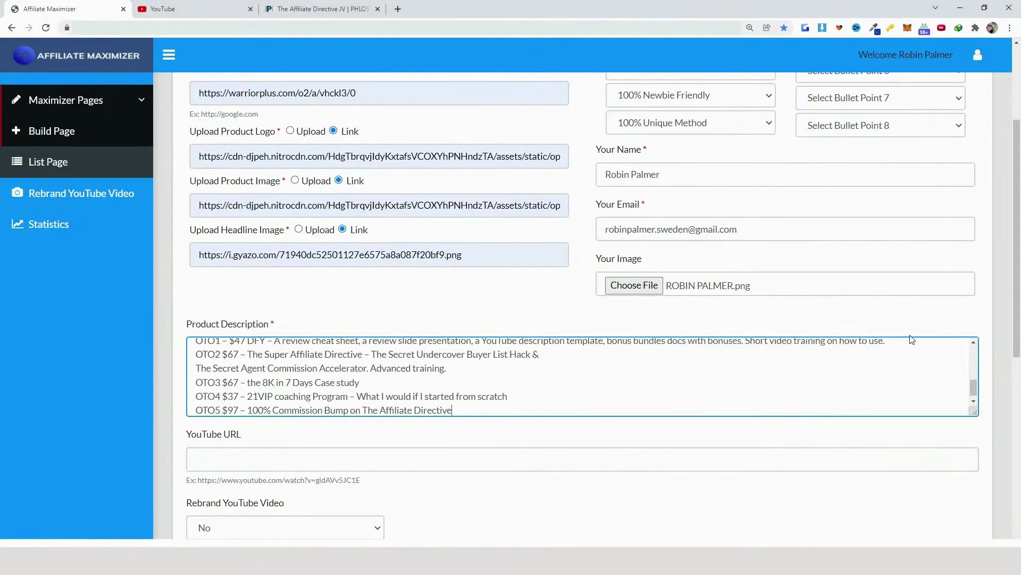
left_click(532, 382)
key("Return")
scroll(536, 361, "down", 1)
left_click(544, 335)
key("Return")
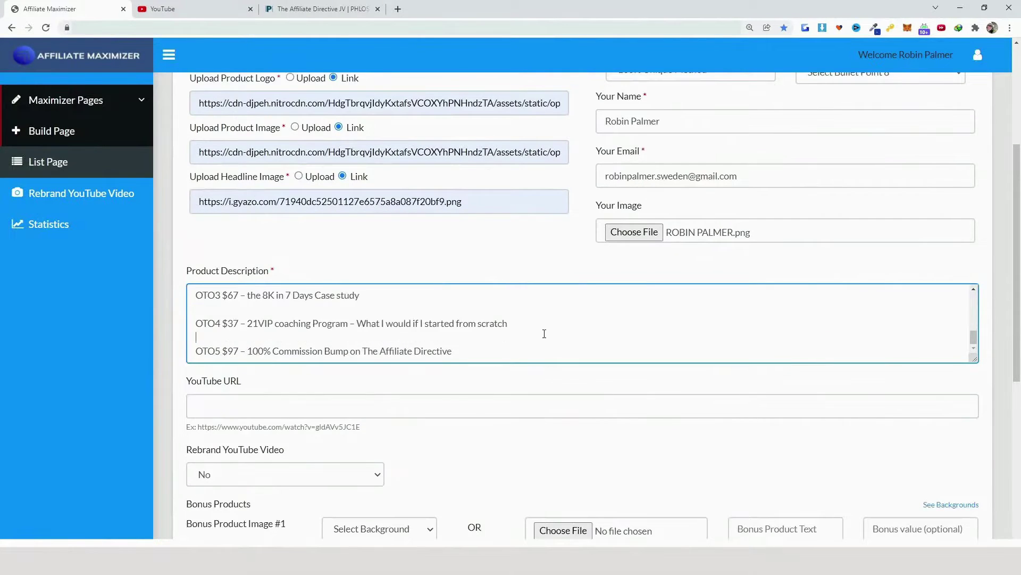
left_click(540, 350)
scroll(532, 330, "down", 3)
left_click(329, 248)
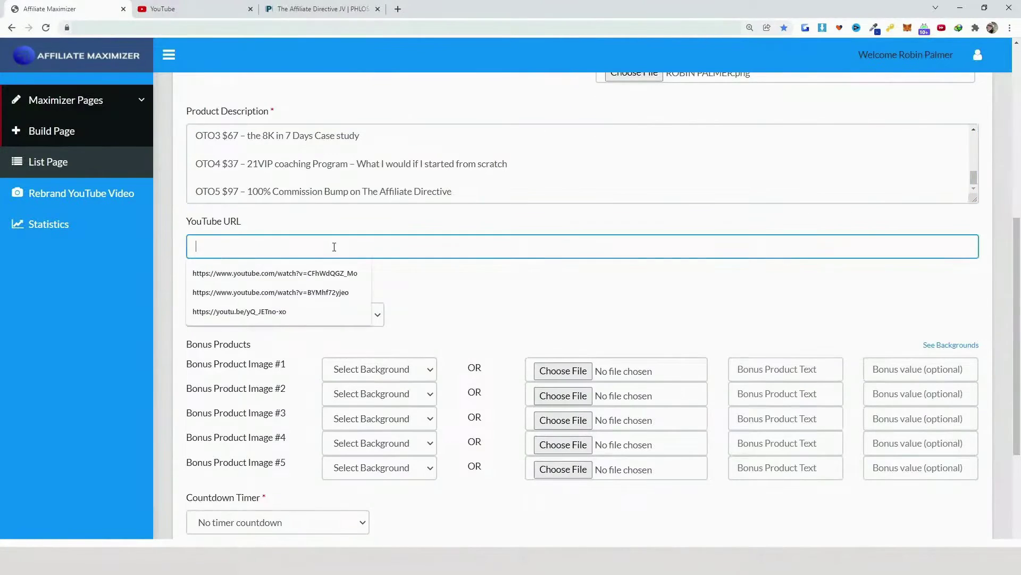
Enter the saved YouTube video link and set Rebrand YouTube Video to Yes
left_click(330, 273)
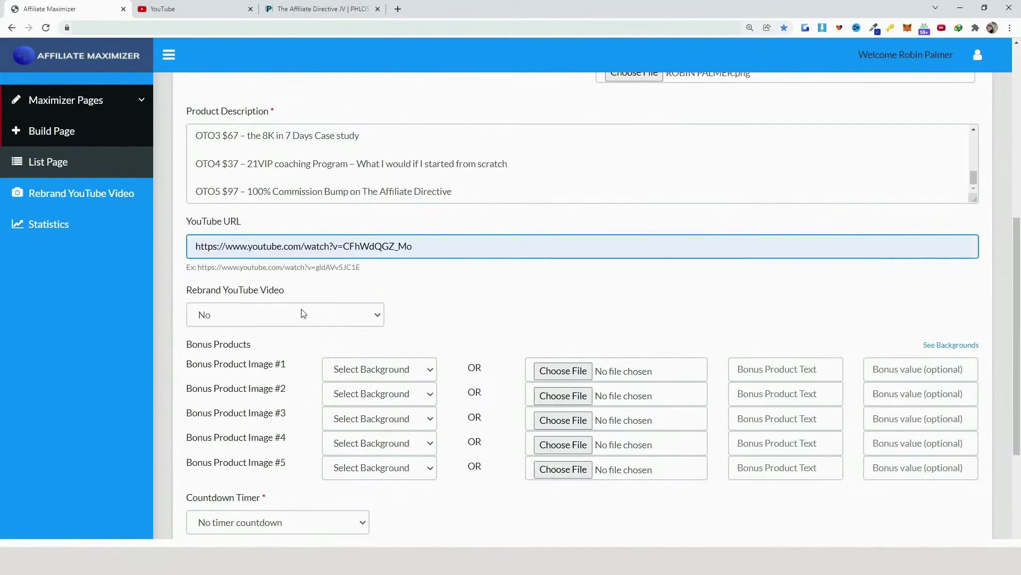
left_click(303, 314)
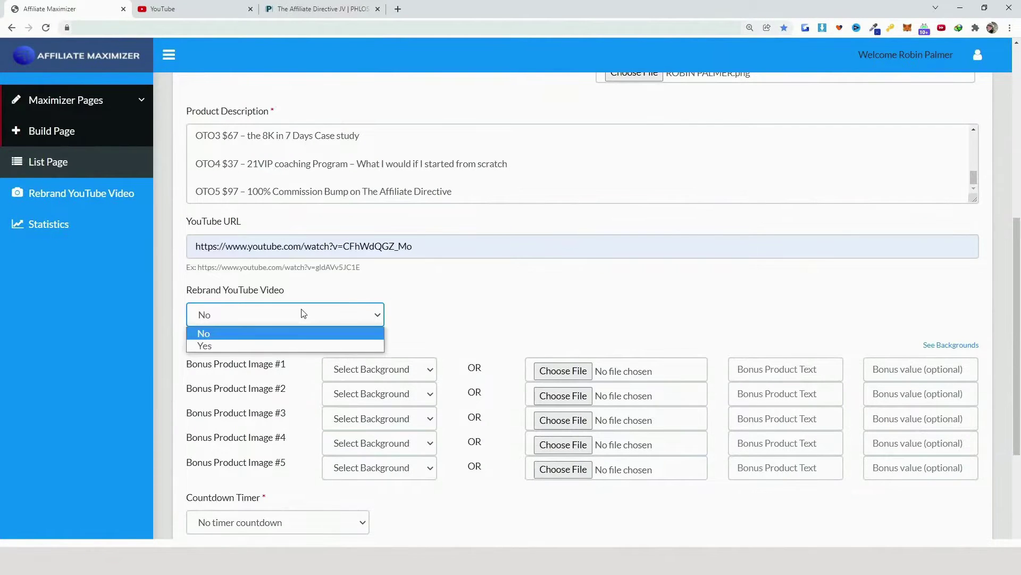
left_click(204, 346)
scroll(522, 306, "down", 3)
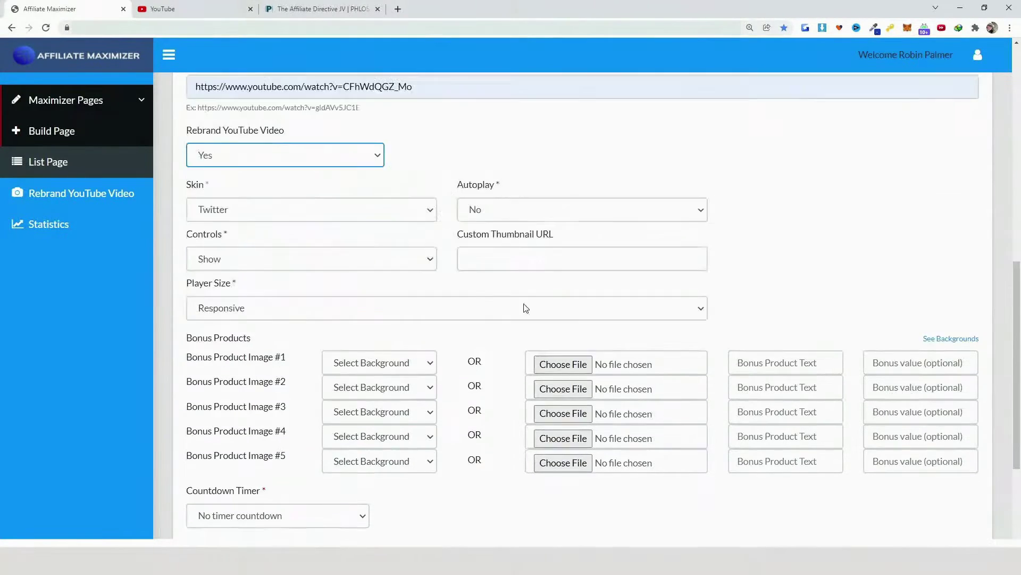
Keep the Twitter skin, autoplay No and controls Show for the rebranded player
left_click(229, 215)
left_click(639, 210)
left_click(496, 211)
left_click(497, 211)
left_click(298, 260)
left_click(350, 241)
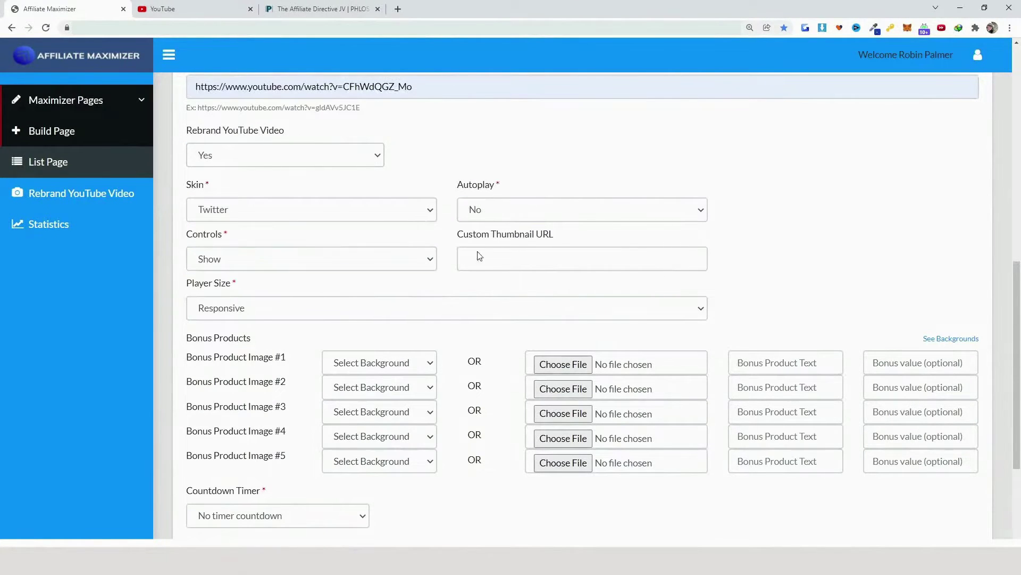
left_click(563, 263)
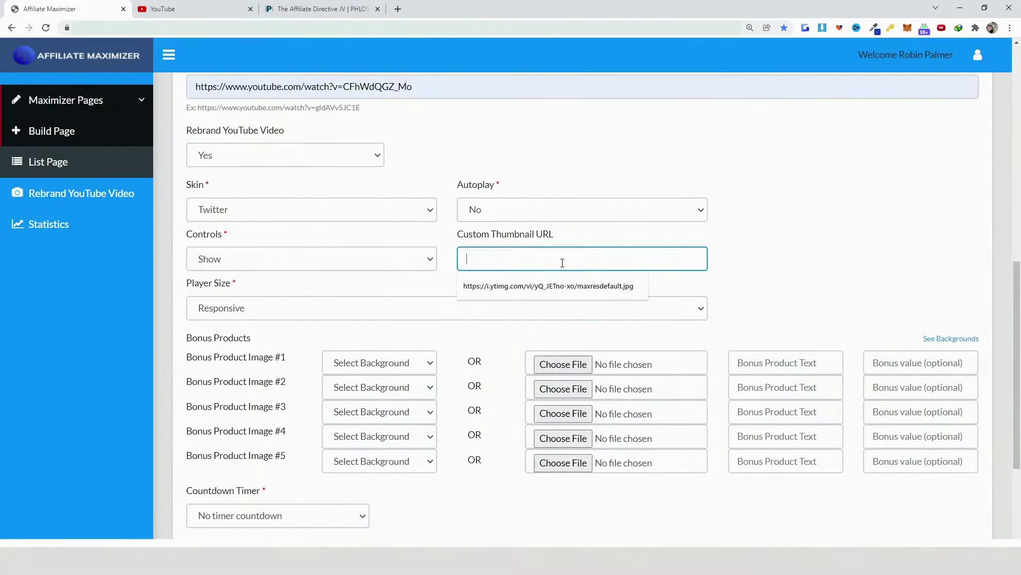
left_click_drag(426, 87, 158, 88)
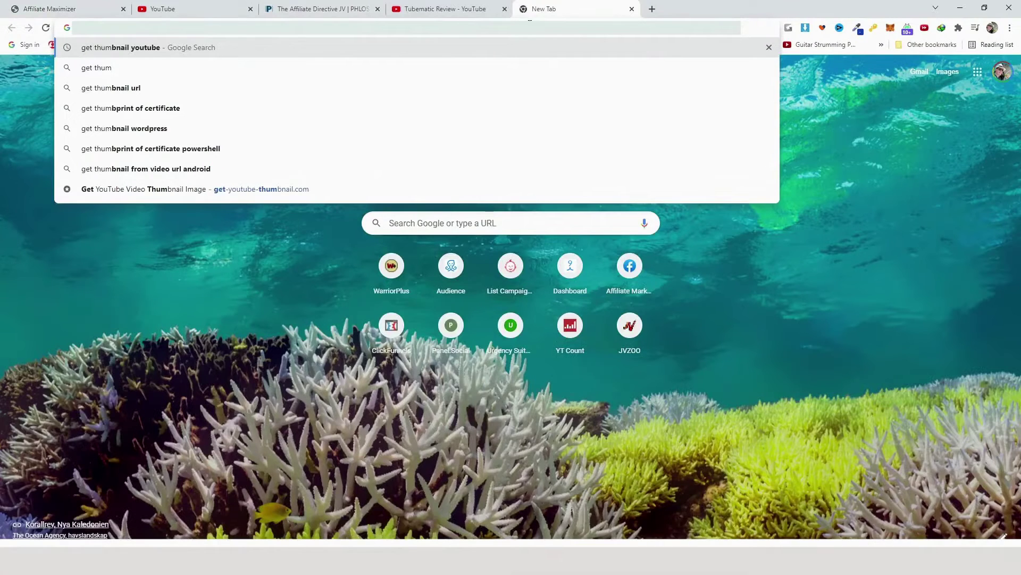
Fetch the thumbnail on get-youtube-thumbnail.com and paste its maxresdefault.jpg URL as Custom Thumbnail URL
key("Return")
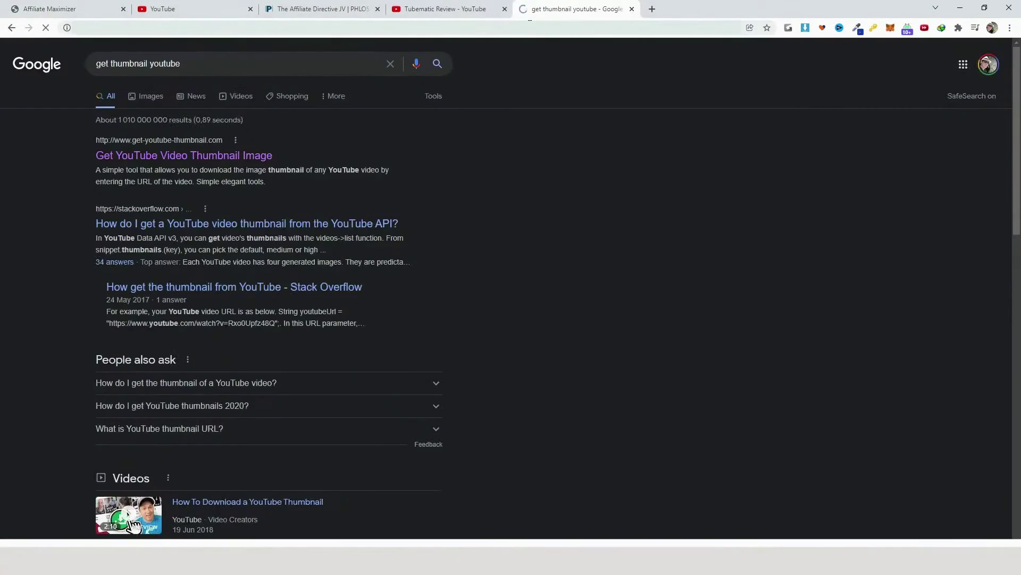
left_click(183, 154)
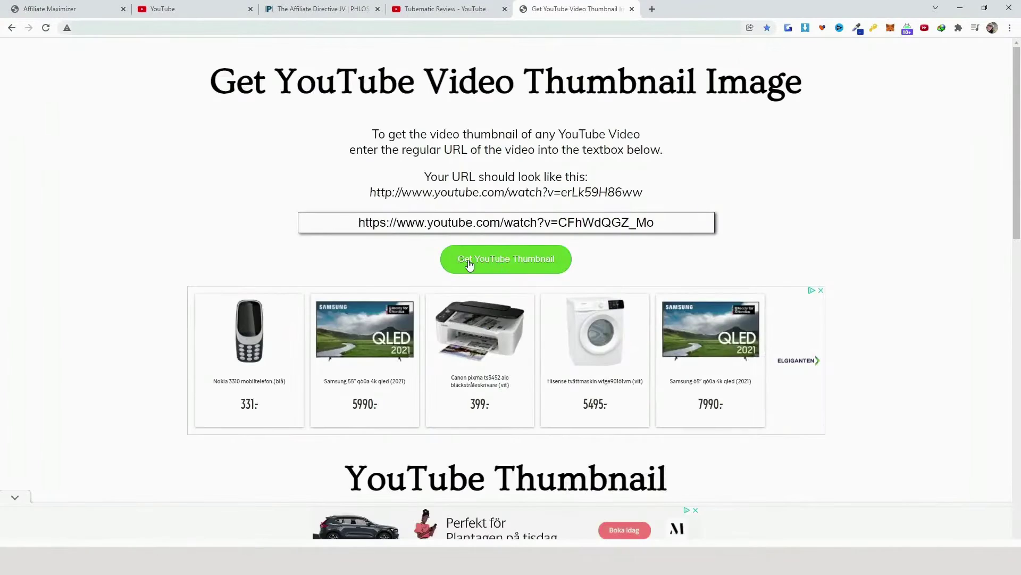
left_click(469, 264)
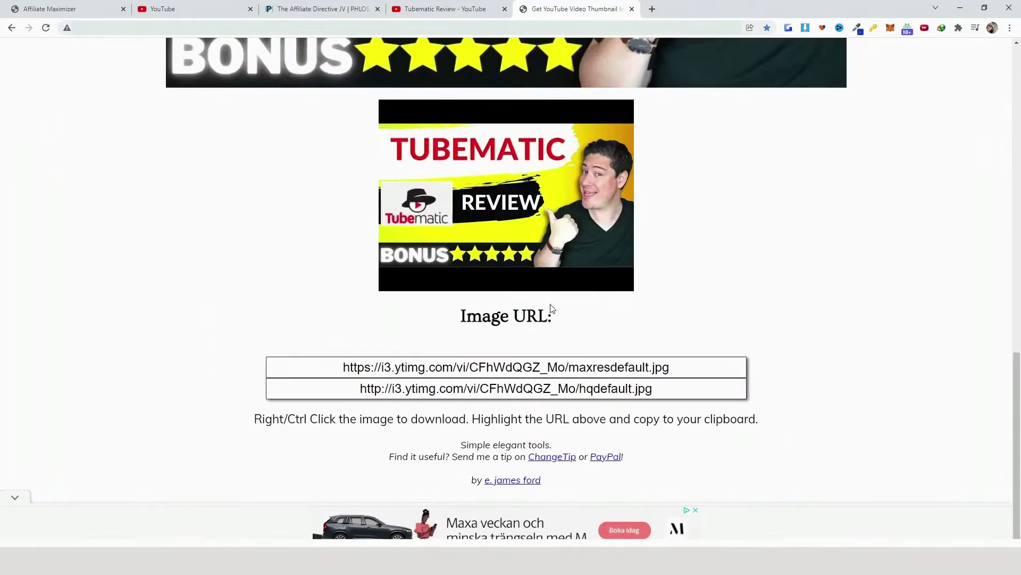
left_click(567, 366)
key("ctrl+c")
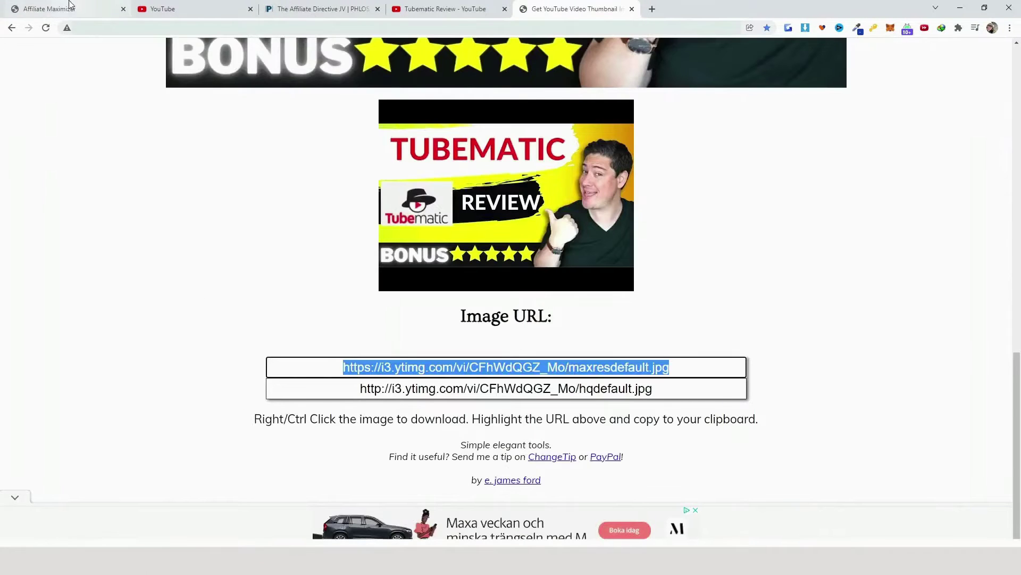
left_click(49, 9)
left_click(585, 259)
key("ctrl+v")
left_click(834, 282)
scroll(838, 271, "down", 3)
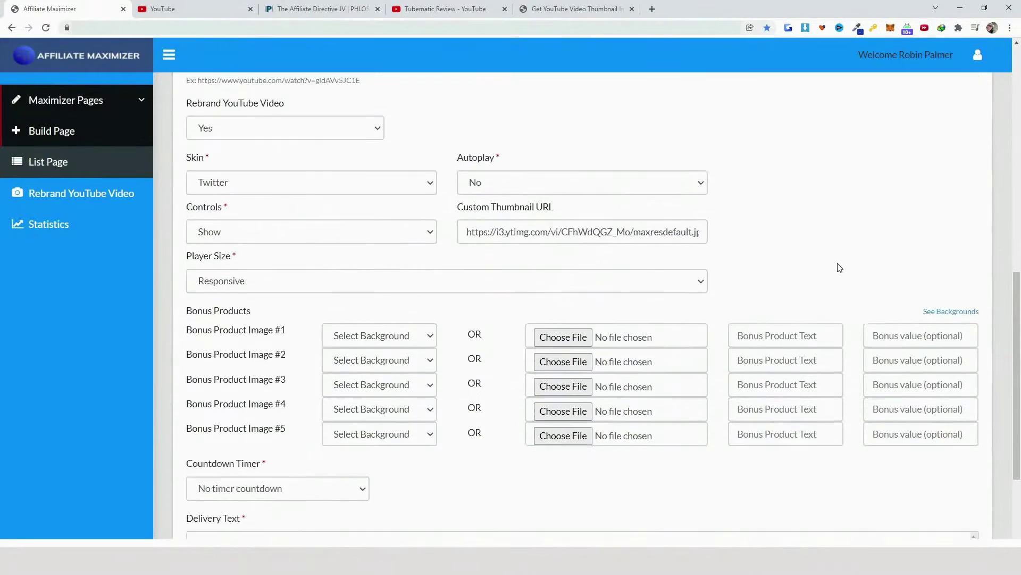
Preview the backgrounds and set the bonus product images to Background 23
left_click(950, 179)
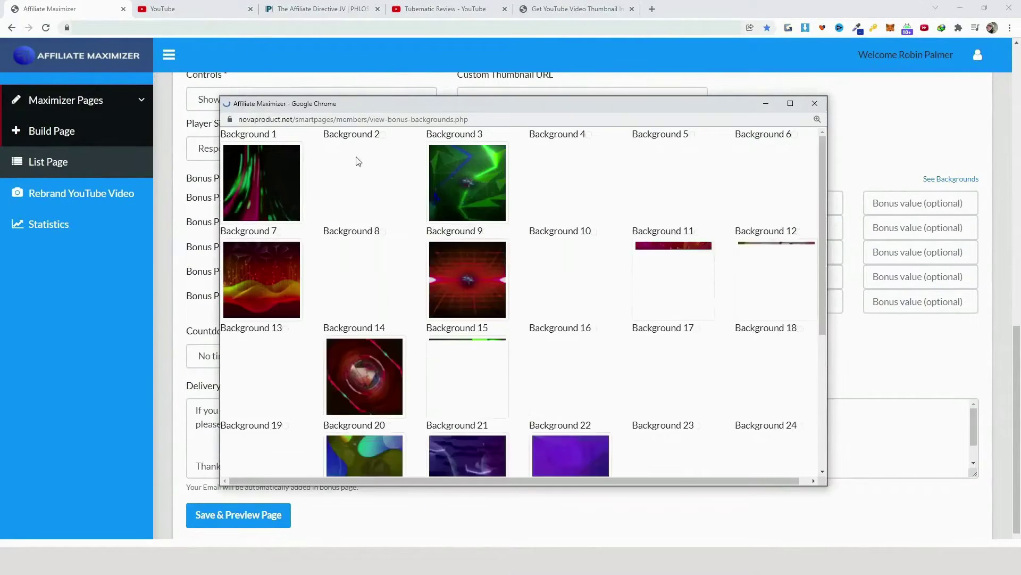
scroll(620, 252, "down", 3)
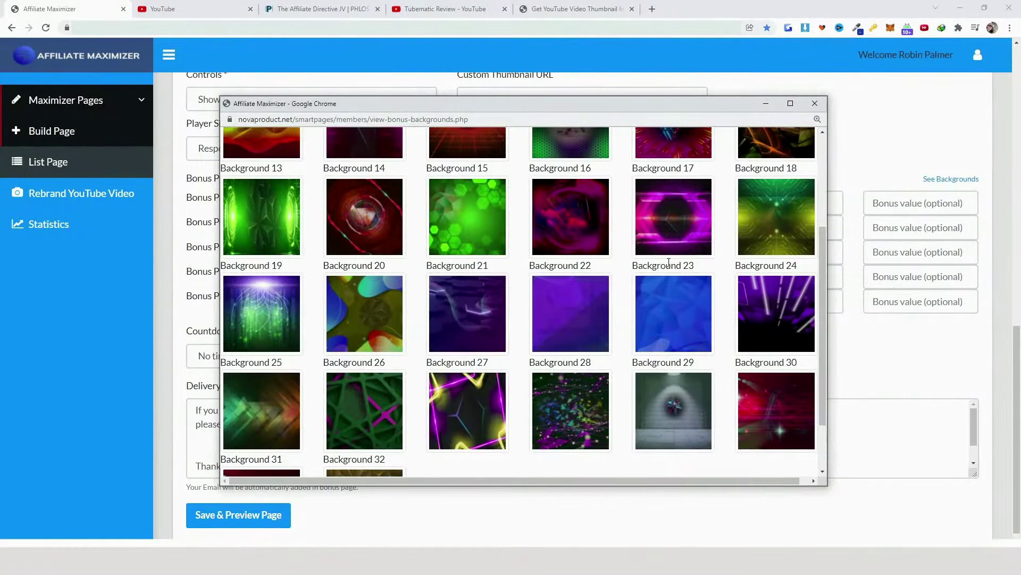
left_click(814, 103)
left_click(379, 227)
scroll(411, 427, "down", 3)
left_click(405, 368)
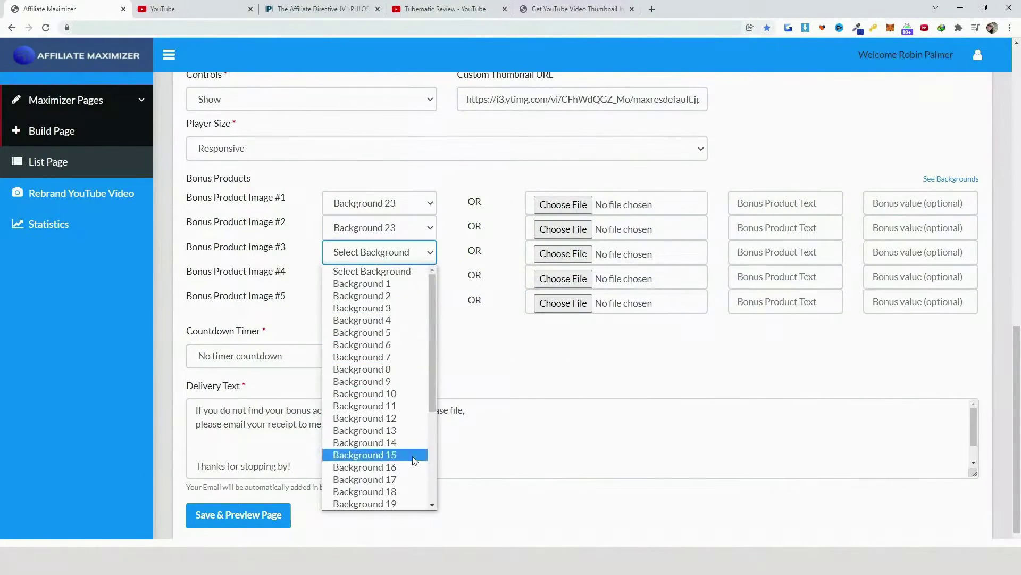
scroll(385, 447, "down", 3)
left_click(387, 394)
left_click(429, 276)
left_click(421, 302)
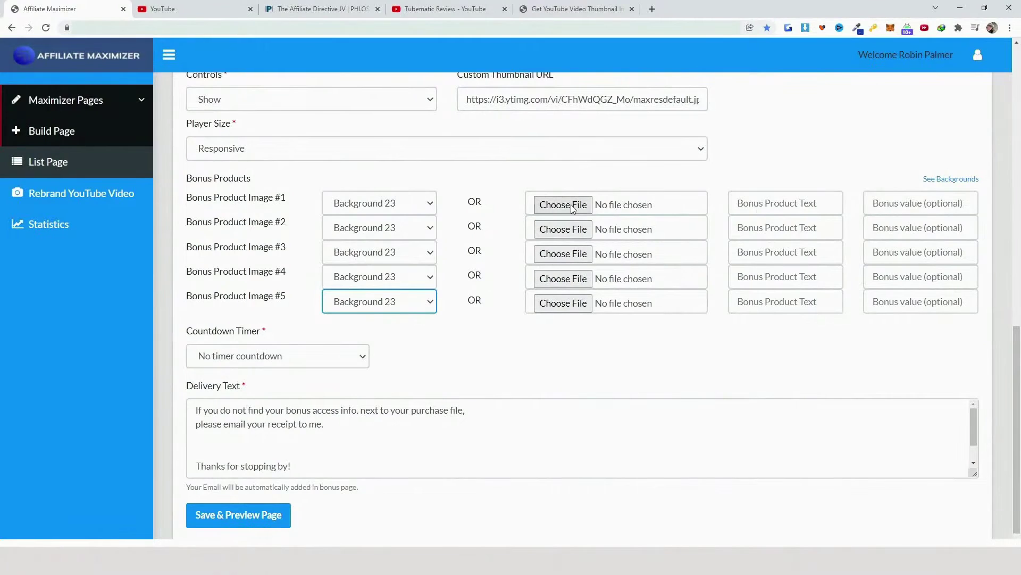
Fill the five bonus titles, from Live Q & A to Email For Profit Sauce Method, and start the values
left_click(816, 202)
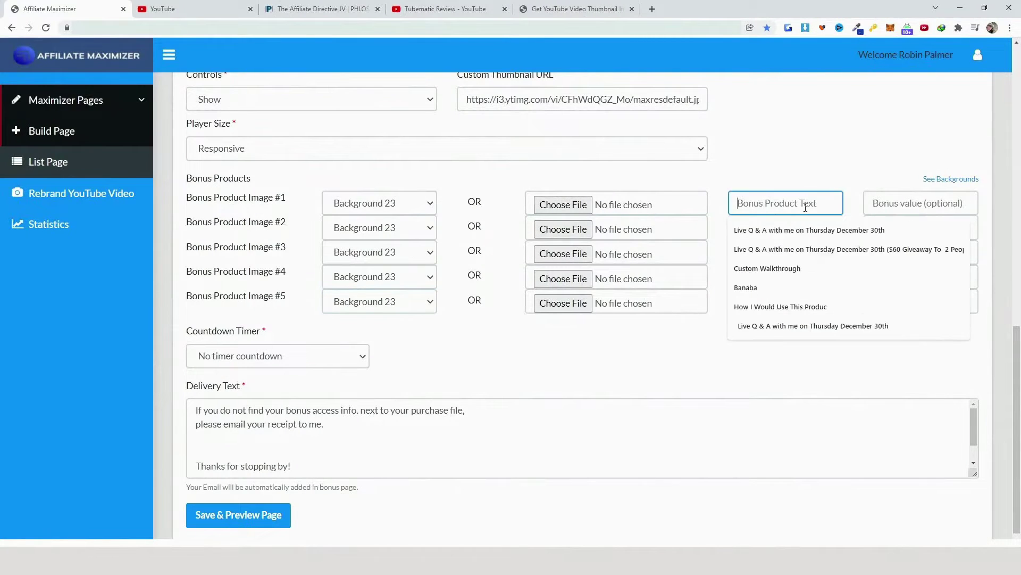
left_click(809, 230)
left_click(789, 231)
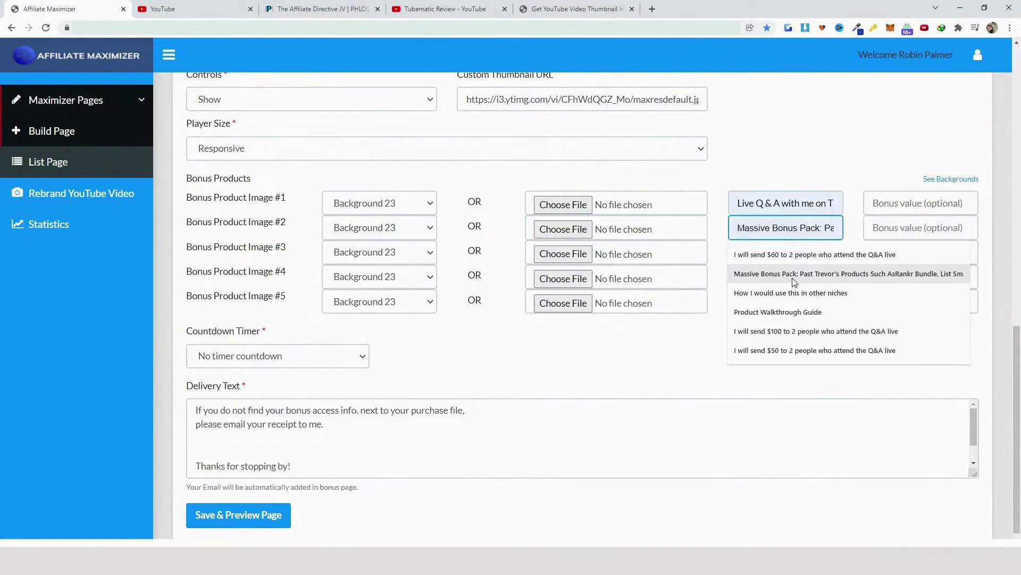
left_click(787, 272)
left_click(787, 252)
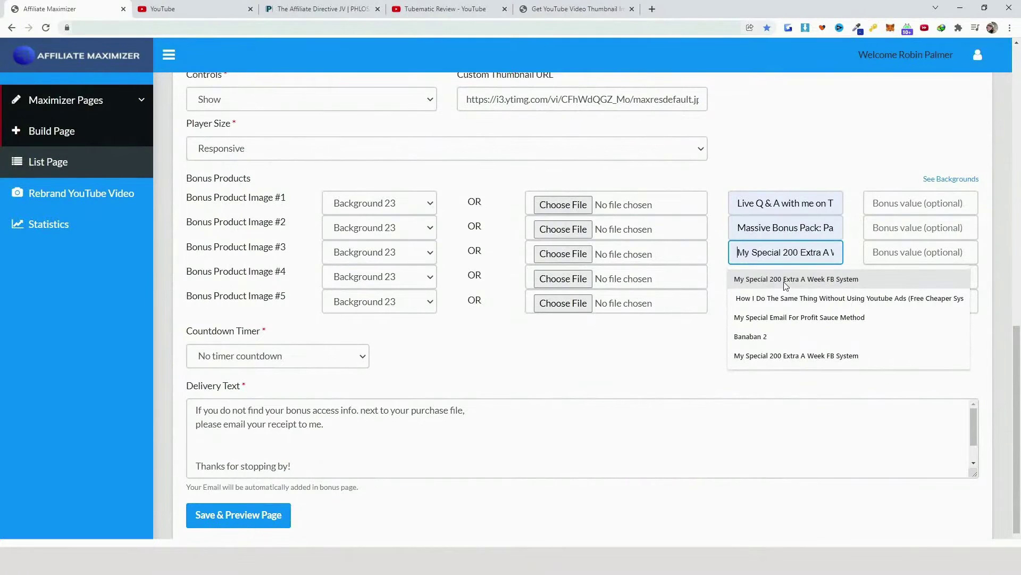
left_click(788, 280)
left_click(766, 278)
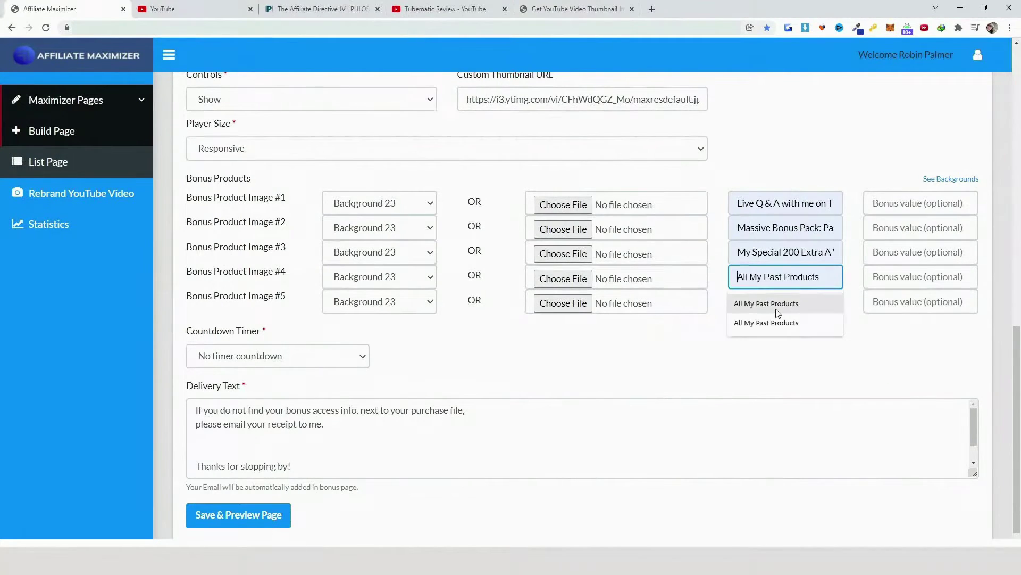
left_click(777, 309)
left_click(774, 301)
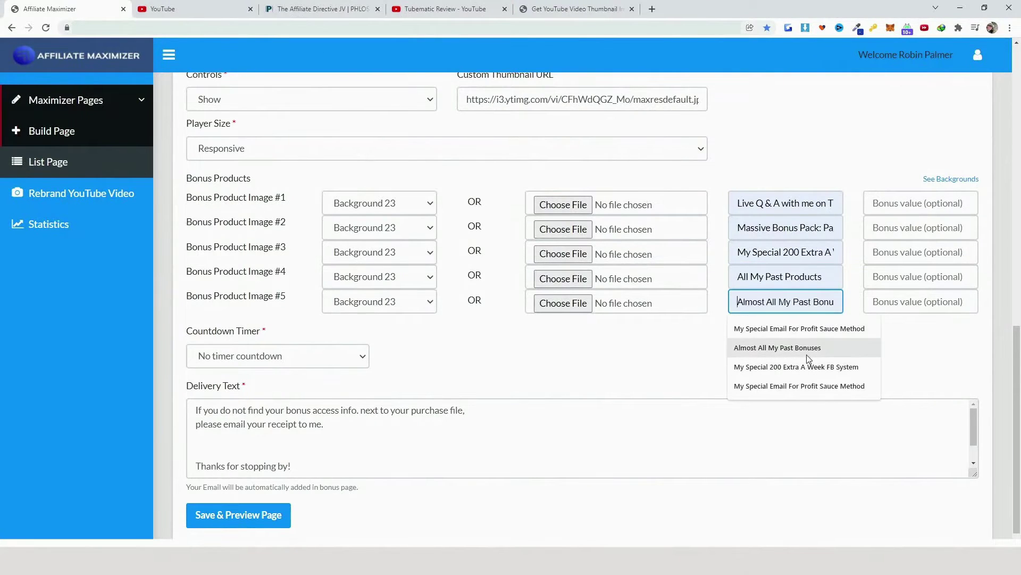
left_click(806, 385)
left_click(920, 204)
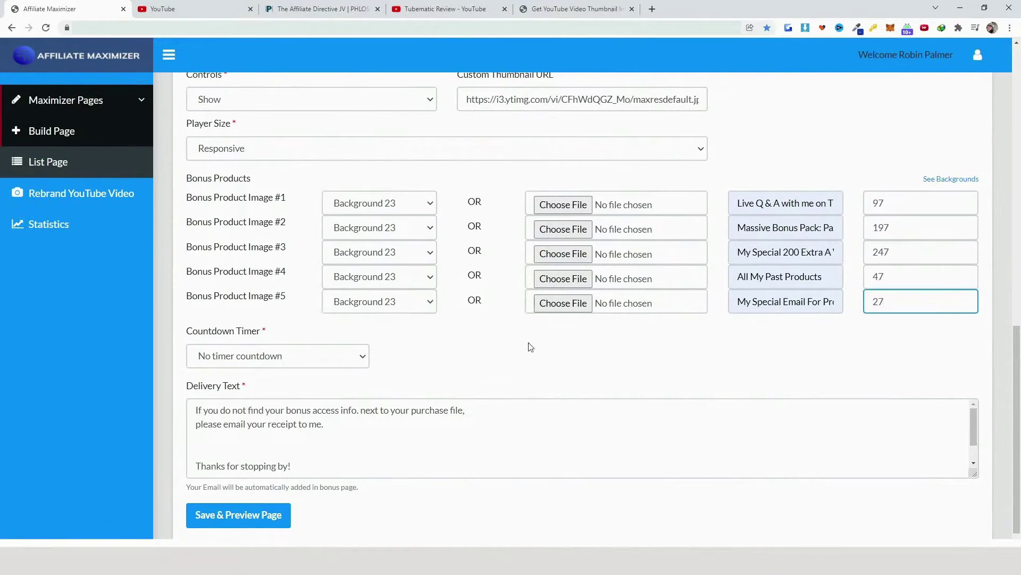
left_click(319, 355)
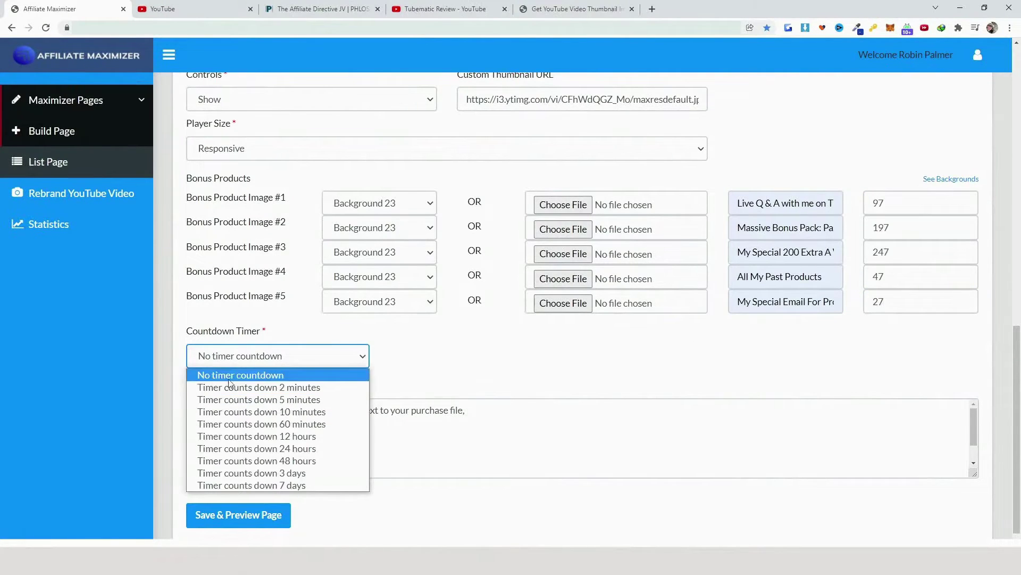
Set the Countdown Timer to 'Timer counts down 3 days'
left_click(298, 472)
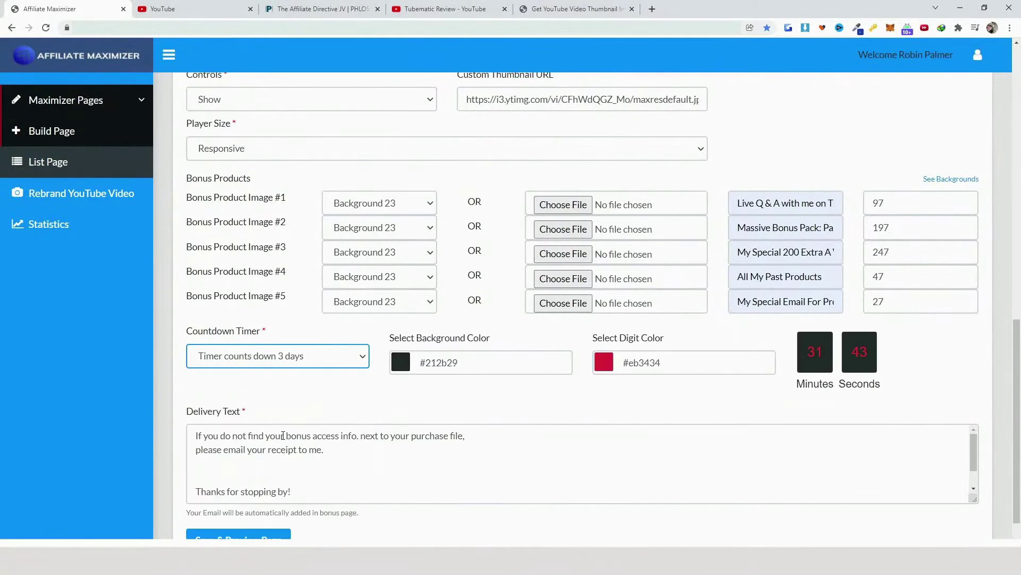
scroll(598, 436, "up", 5)
scroll(598, 437, "down", 5)
scroll(661, 417, "up", 10)
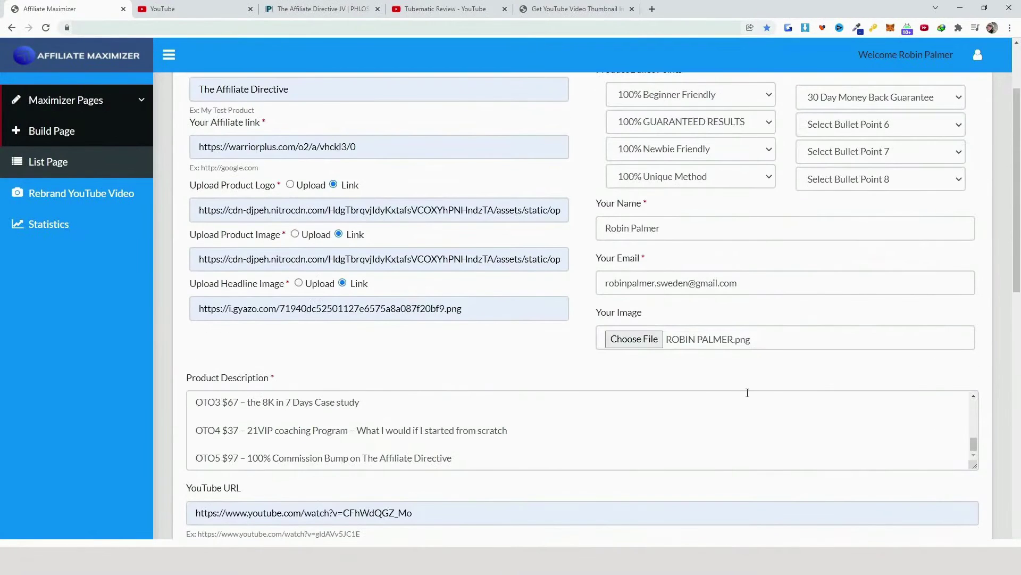
scroll(748, 392, "down", 10)
Save the bonus page and preview the Crazy Bonus Bundle banner with its countdown
left_click(237, 484)
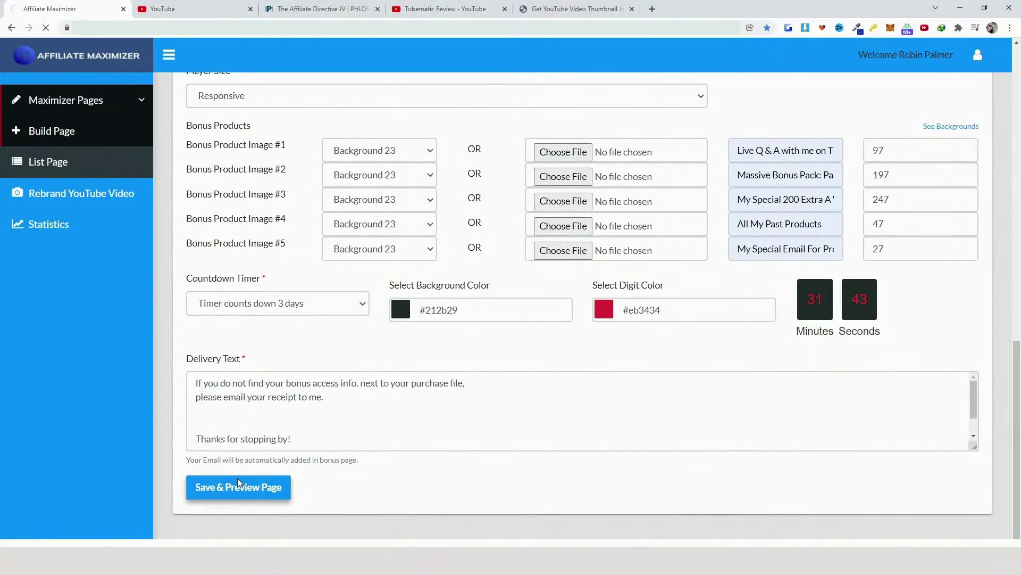
scroll(382, 345, "down", 1)
scroll(382, 344, "down", 2)
scroll(743, 274, "up", 1)
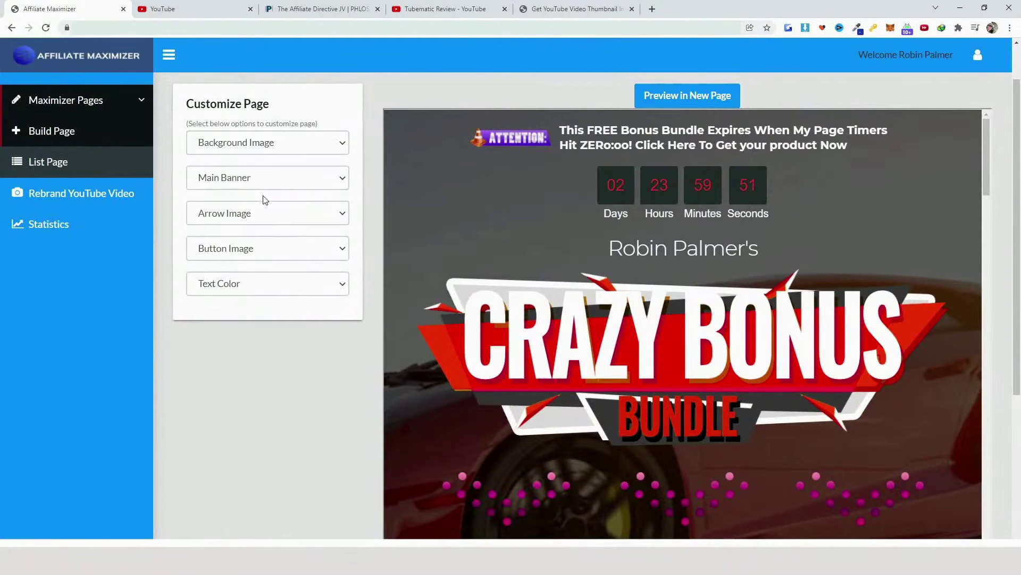
Set the call-to-action Button Image to Button 12
scroll(449, 288, "down", 2)
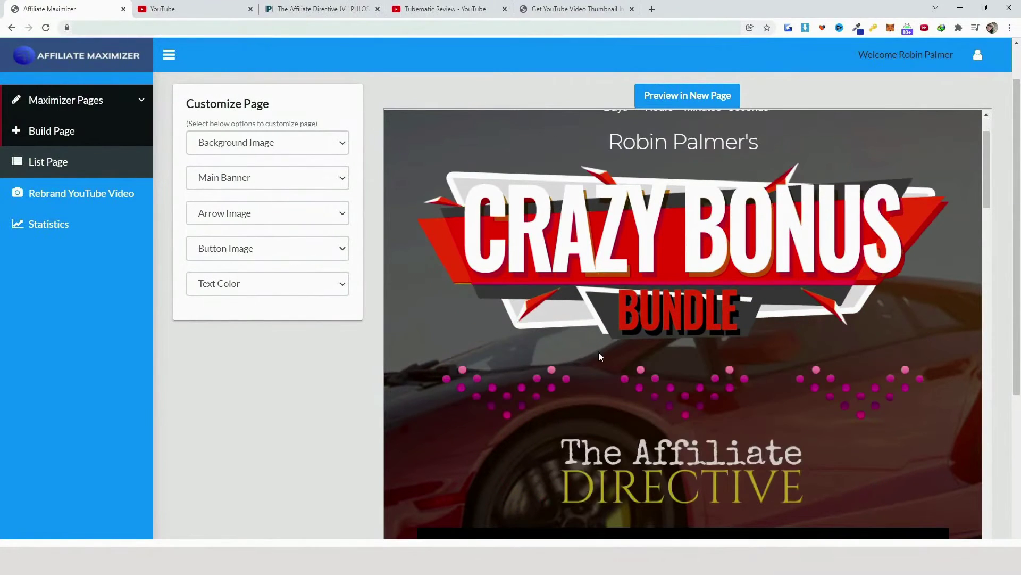
scroll(589, 347, "down", 6)
scroll(620, 364, "down", 7)
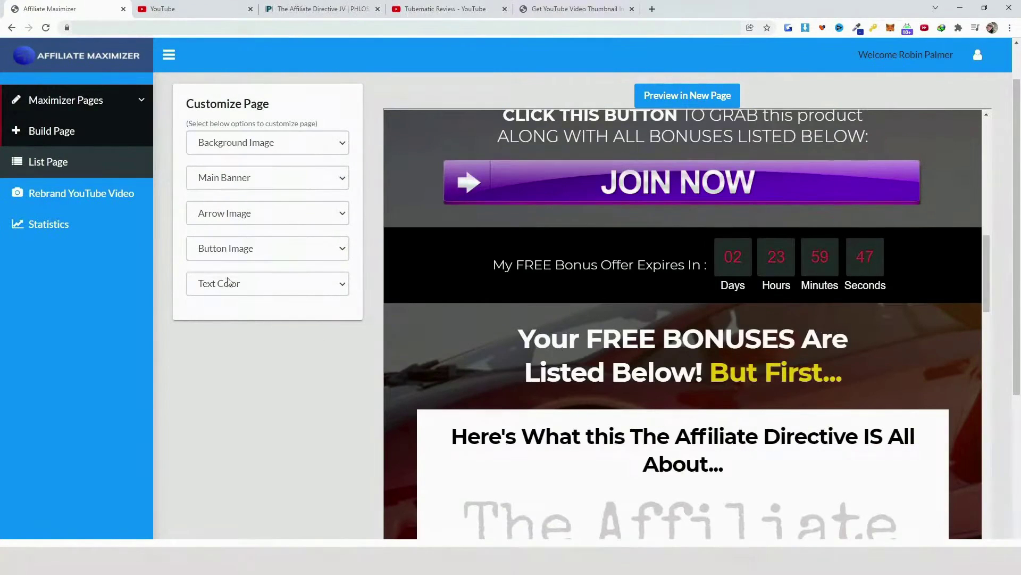
scroll(745, 383, "up", 4)
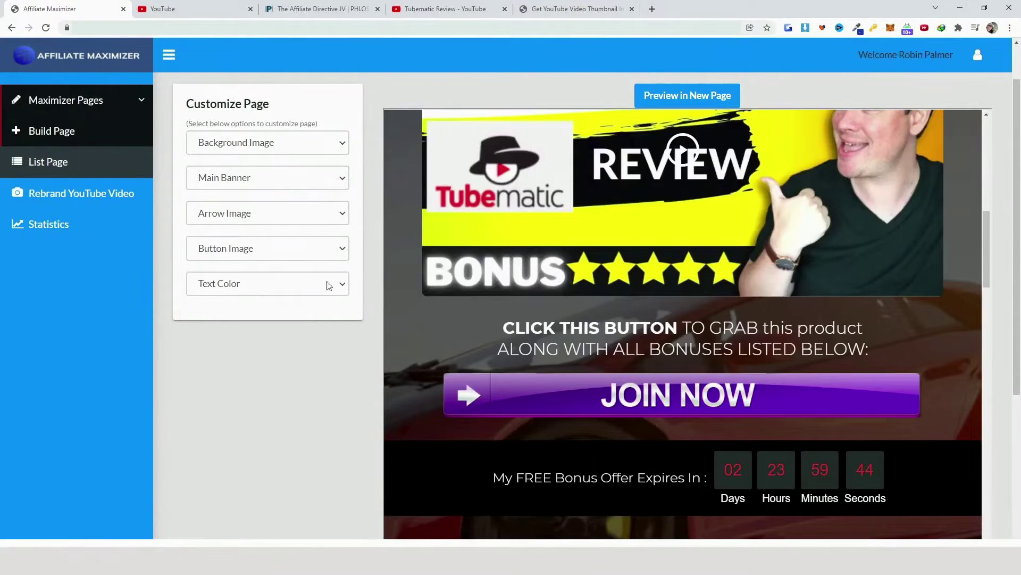
left_click(298, 255)
left_click(237, 315)
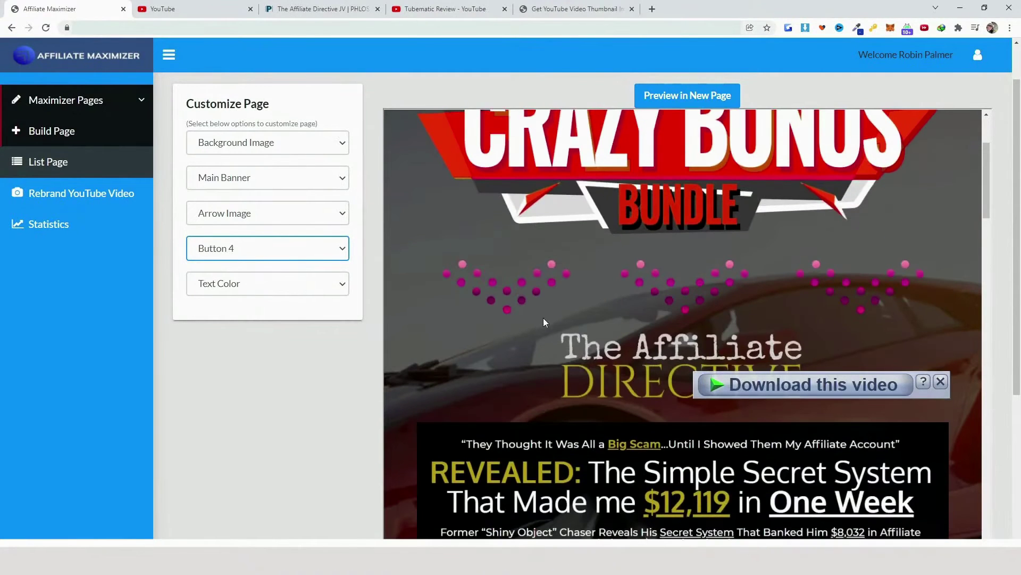
left_click(266, 254)
left_click(247, 325)
Set the Background Image source to Paste Image URL
left_click(326, 142)
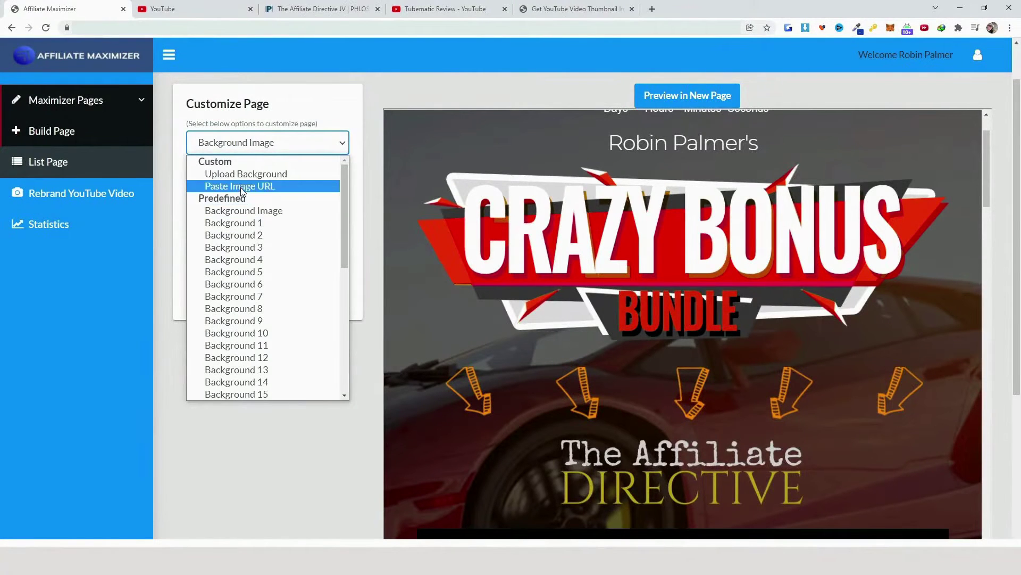
left_click(246, 446)
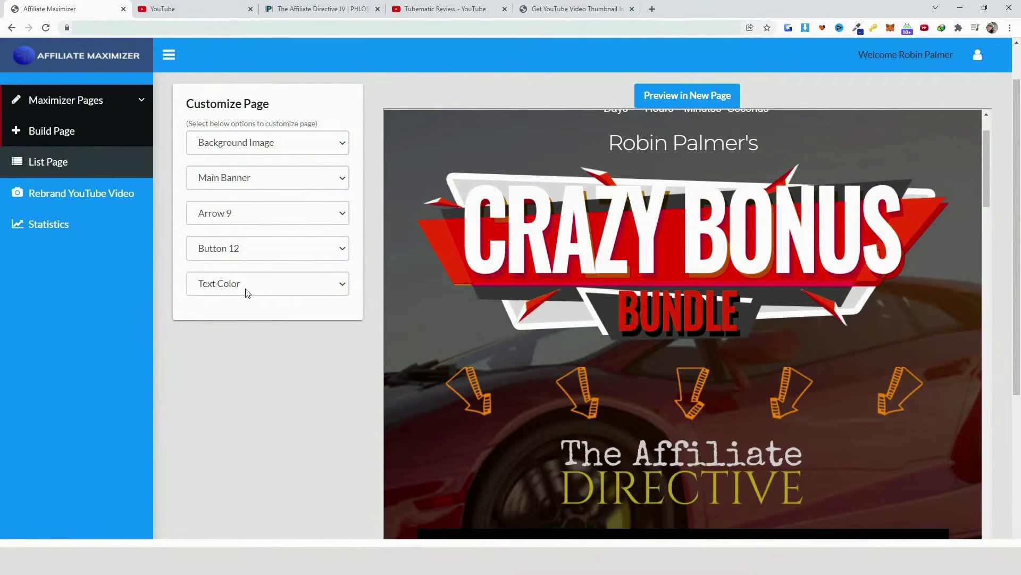
left_click(315, 142)
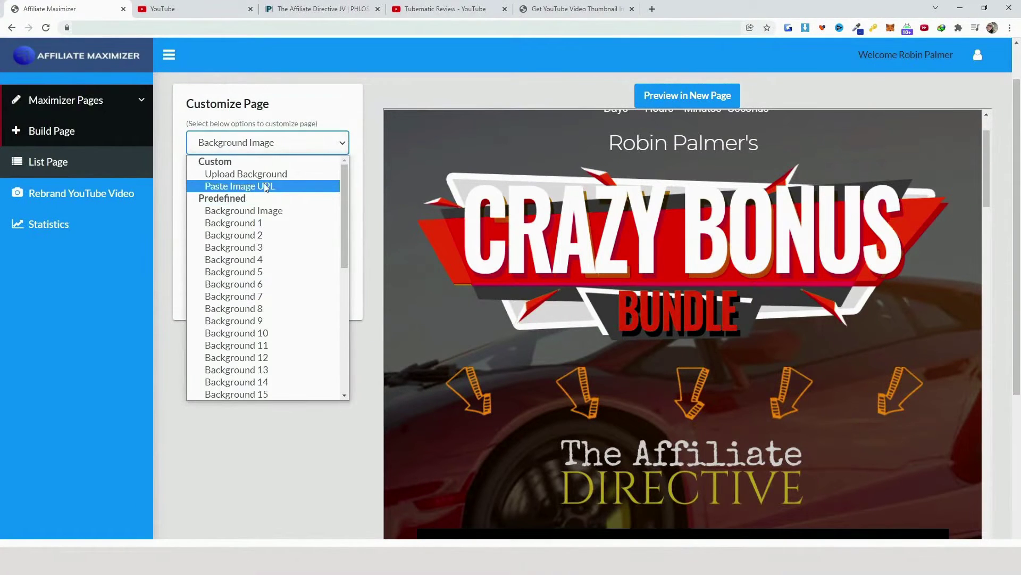
left_click(265, 187)
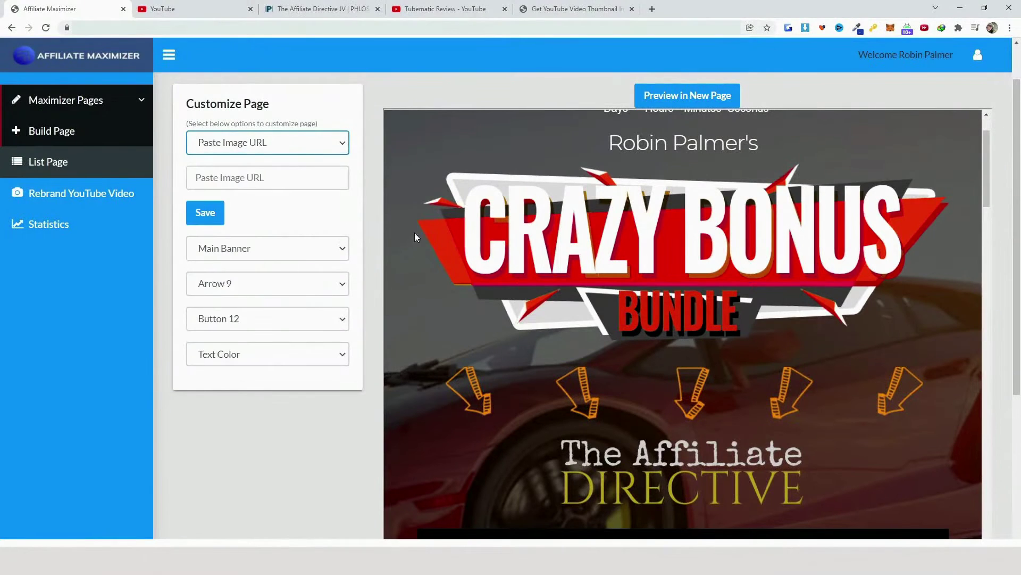
Copy the noir trench-coat image's URL from The Affiliate Directive sales page preview
left_click(322, 8)
scroll(627, 349, "up", 15)
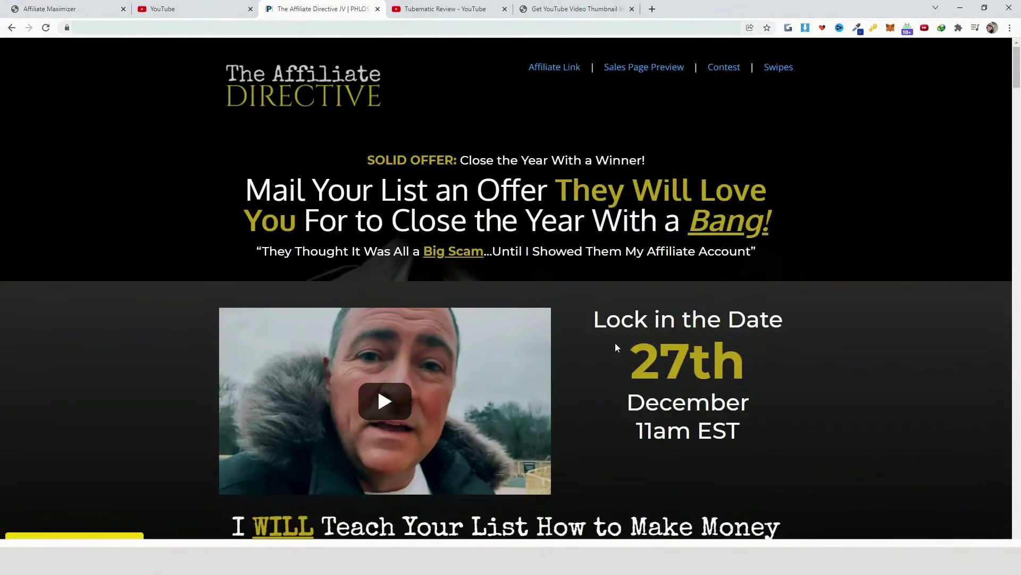
left_click(666, 70)
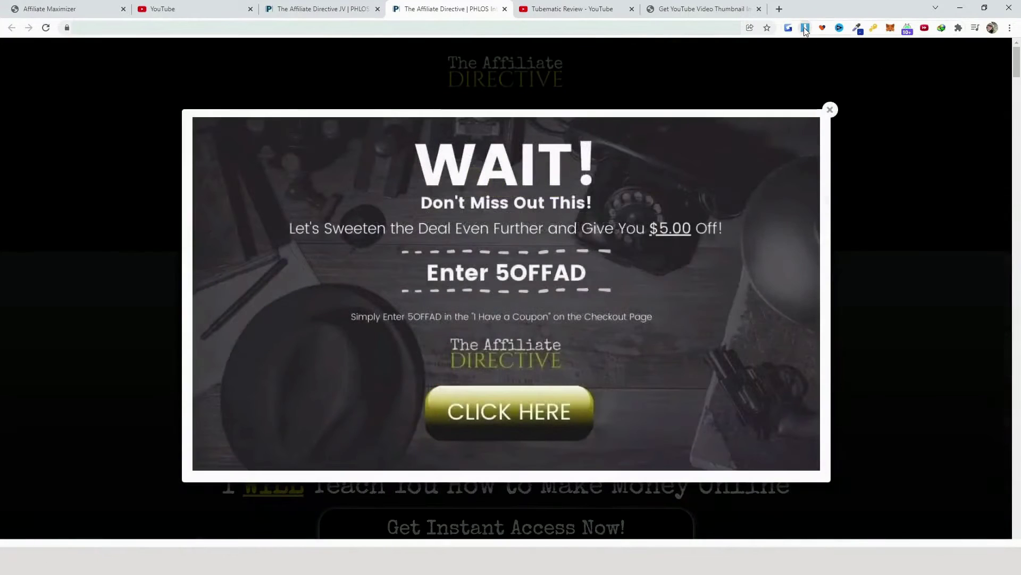
left_click(806, 27)
left_click(859, 137)
left_click(806, 27)
left_click(652, 137)
right_click(391, 28)
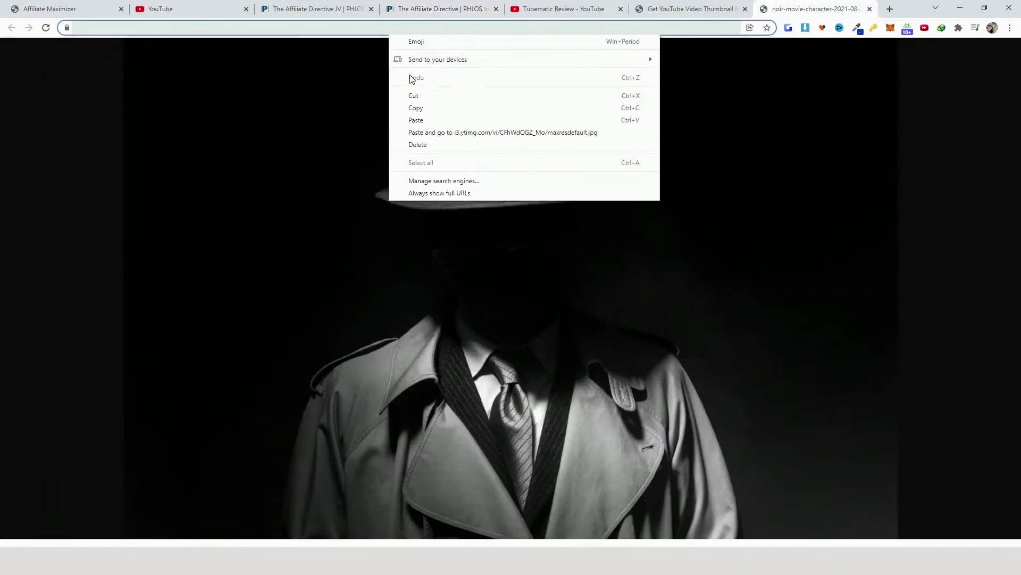
left_click(426, 107)
Paste the noir image URL as the background, save, and open the Bonus Page preview
left_click(80, 9)
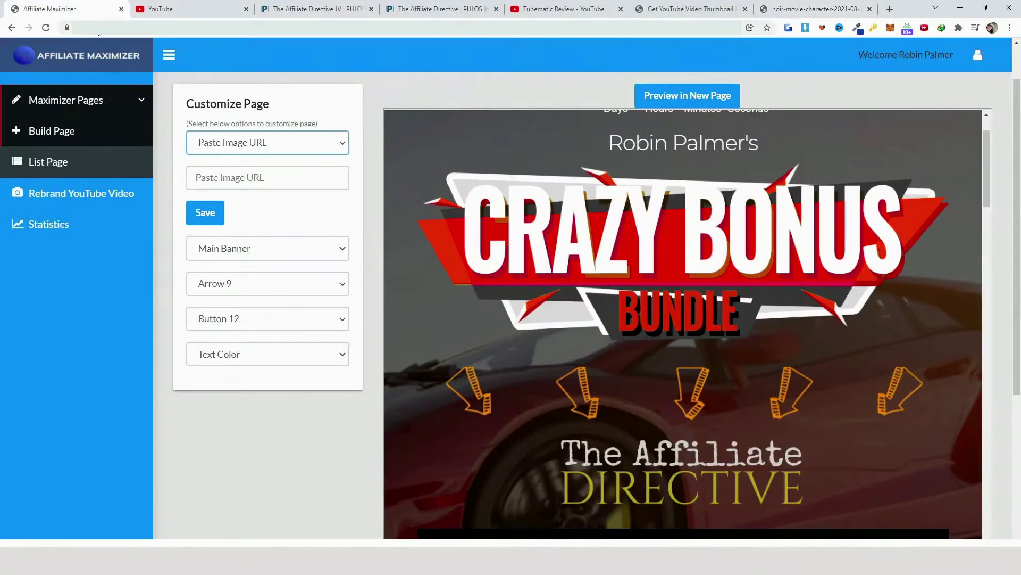
left_click(270, 176)
right_click(269, 176)
left_click(297, 256)
left_click(204, 212)
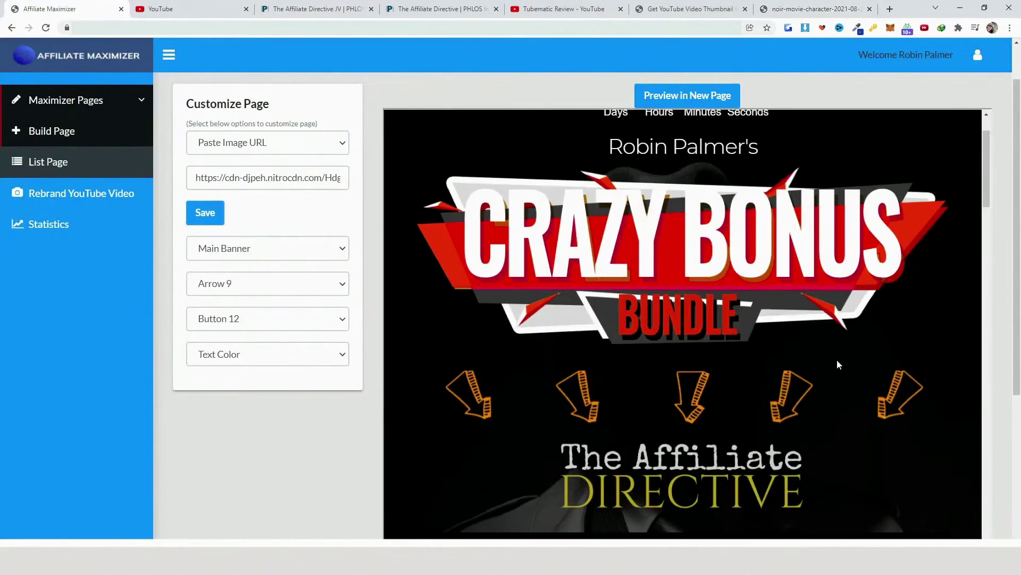
scroll(847, 370, "down", 10)
scroll(853, 396, "down", 10)
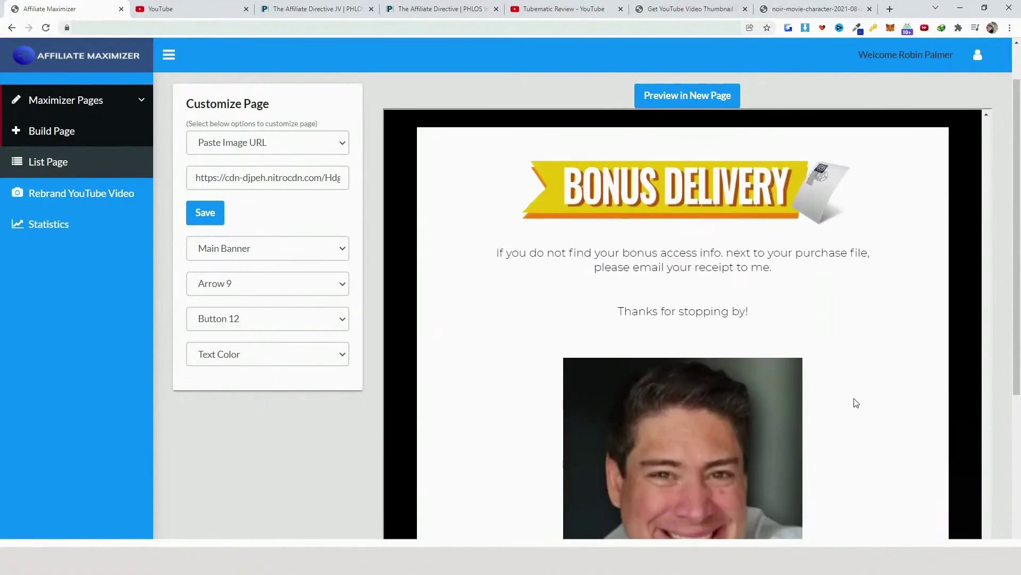
left_click(703, 96)
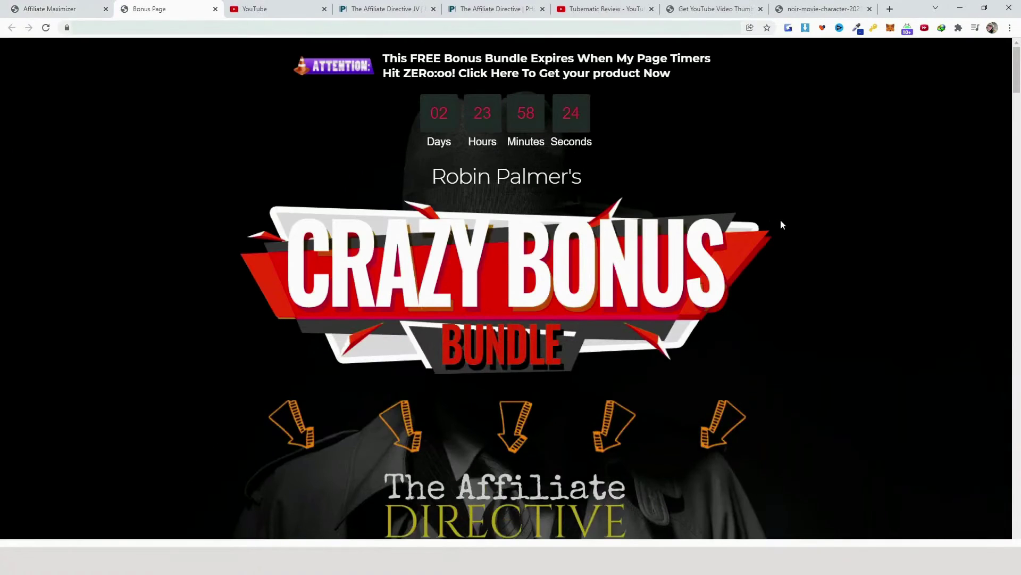
Check the live page's headline, Tubematic review video, call-to-action and countdown, then return to Affiliate Maximizer
scroll(783, 225, "down", 6)
scroll(786, 224, "down", 6)
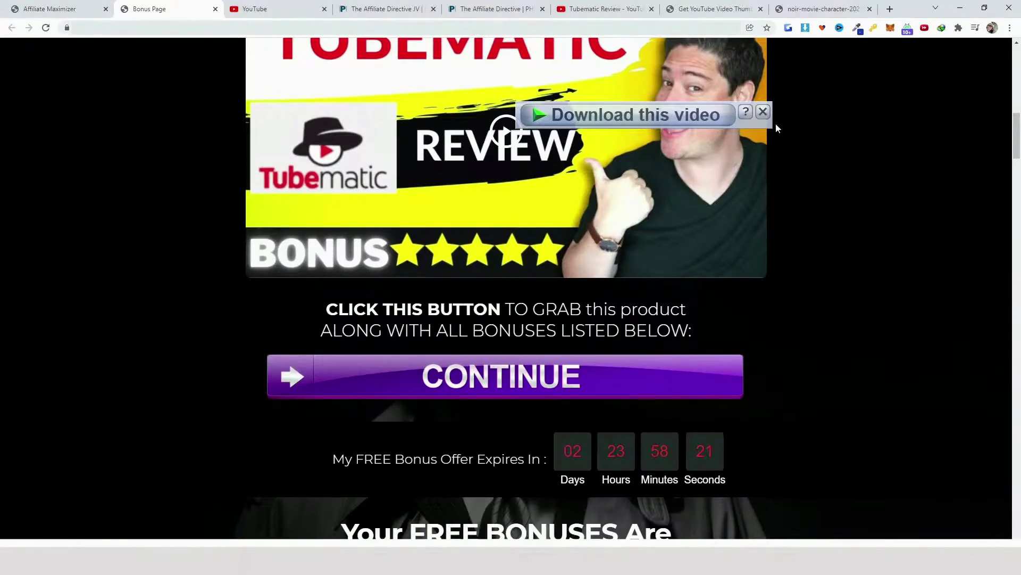
scroll(949, 317, "down", 6)
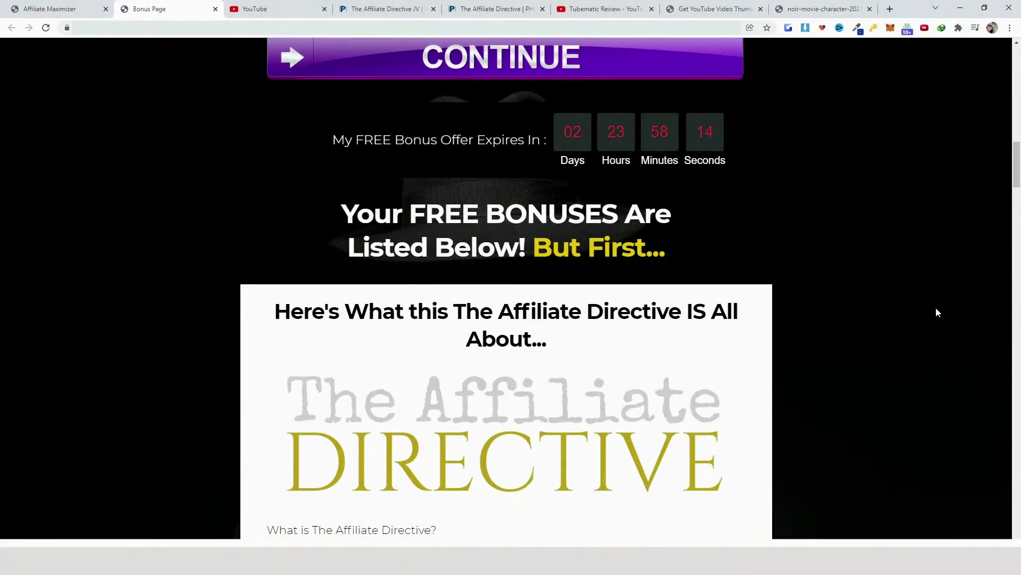
scroll(937, 308, "down", 15)
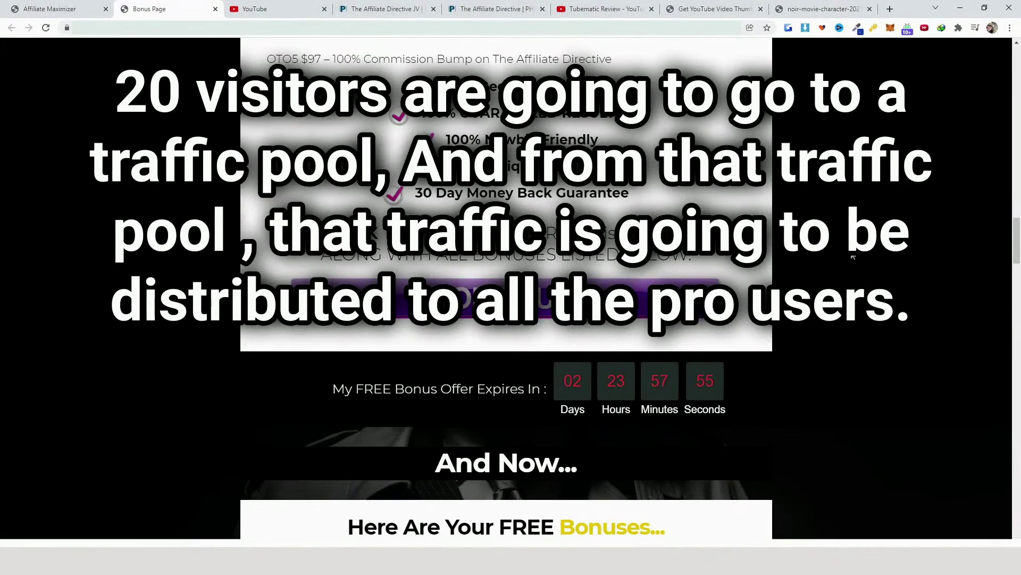
scroll(851, 251, "up", 18)
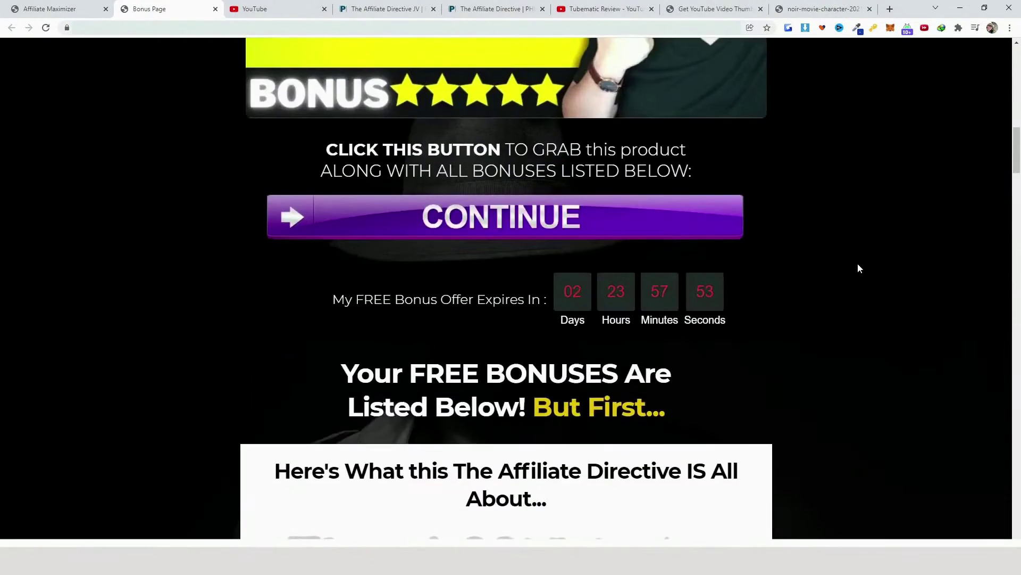
scroll(859, 269, "up", 3)
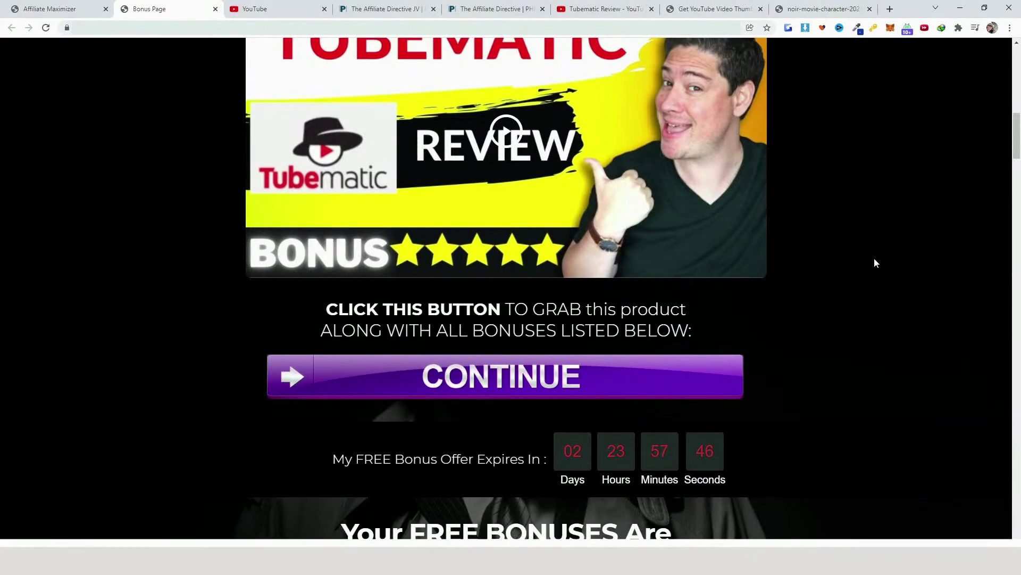
scroll(874, 262, "down", 4)
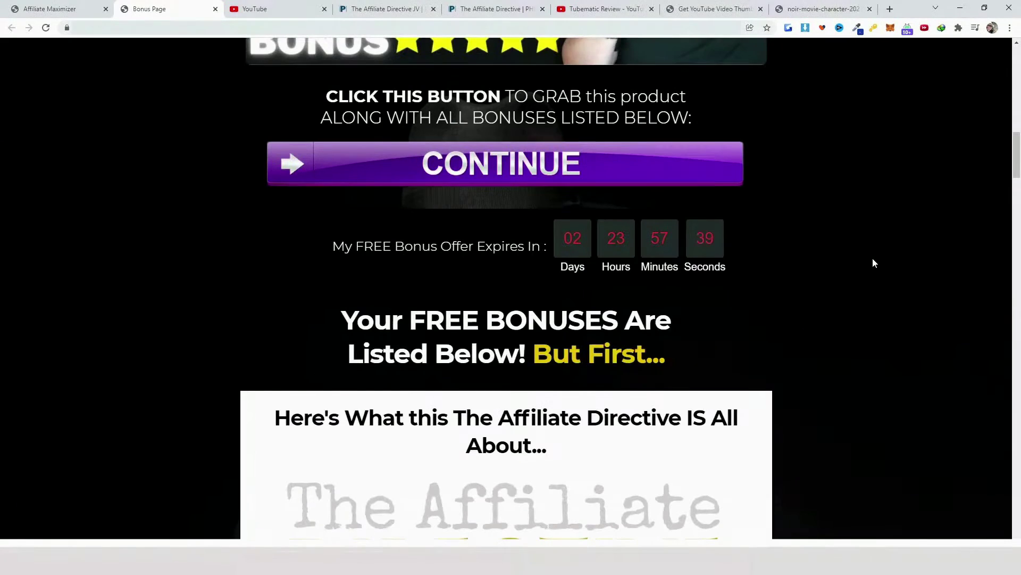
scroll(872, 258, "up", 5)
scroll(536, 186, "up", 2)
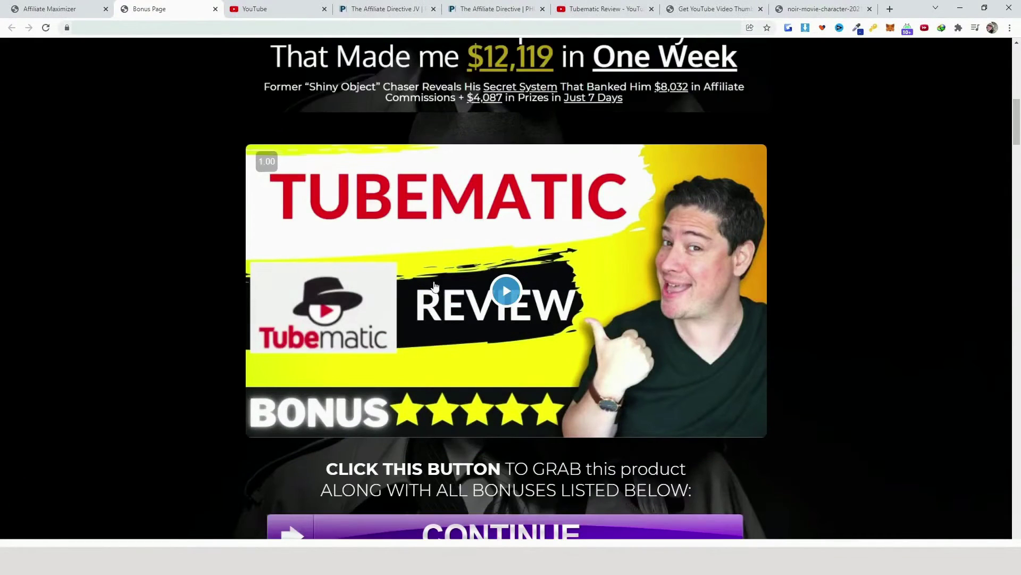
scroll(733, 353, "up", 1)
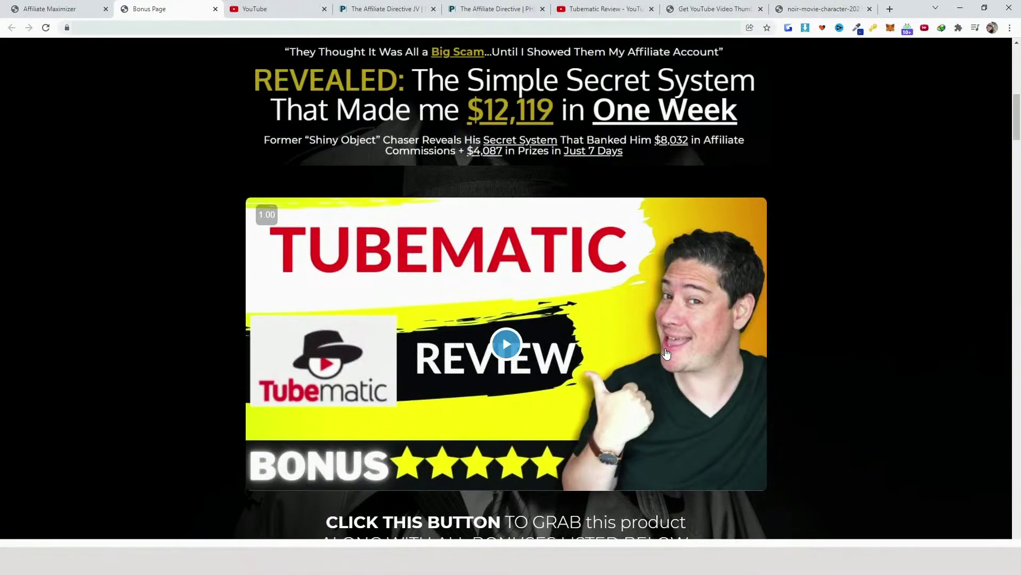
left_click(75, 6)
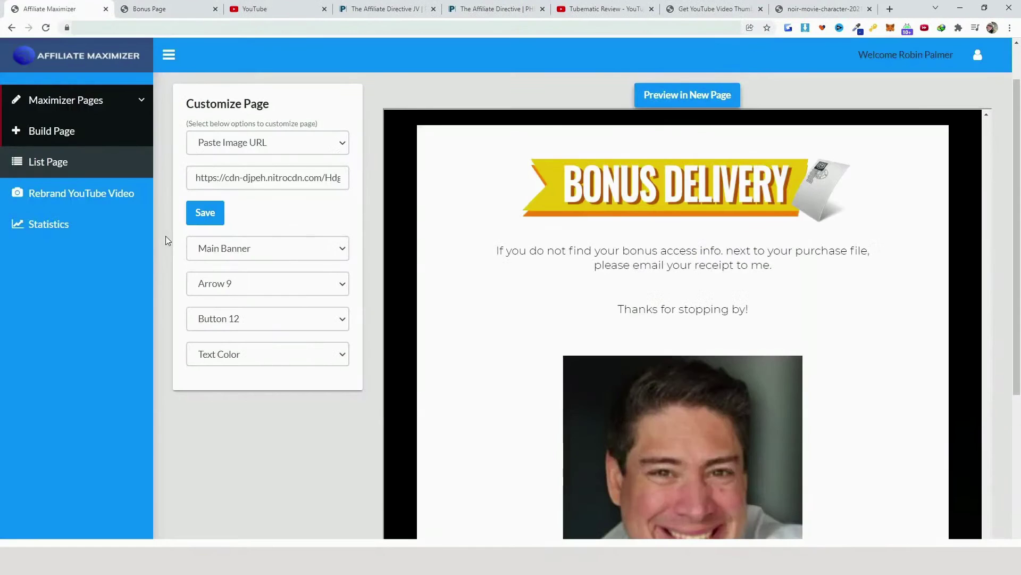
Copy the rebranded Tubematic review video's iframe embed code into Notepad
left_click(107, 205)
scroll(866, 365, "down", 4)
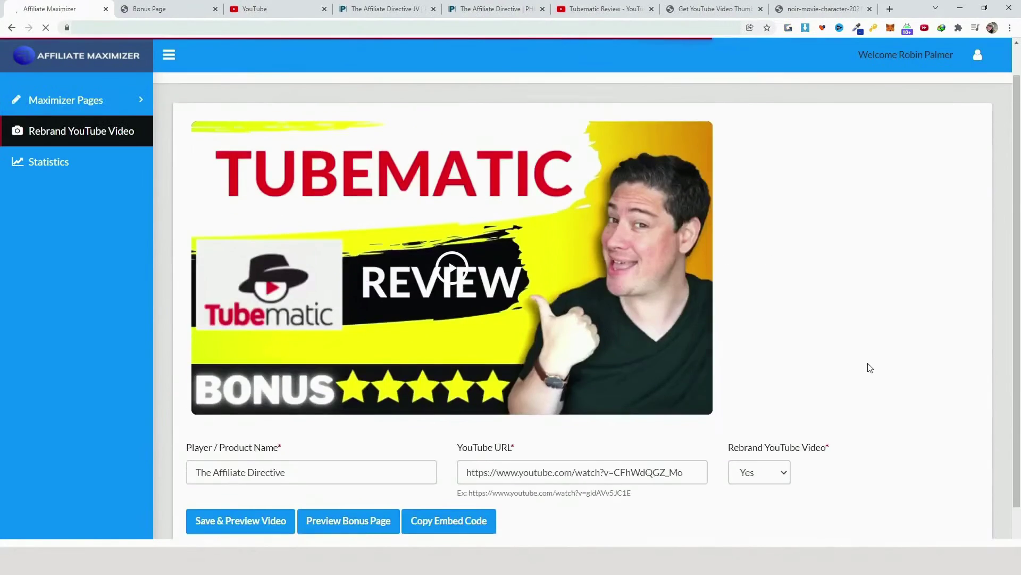
left_click(455, 478)
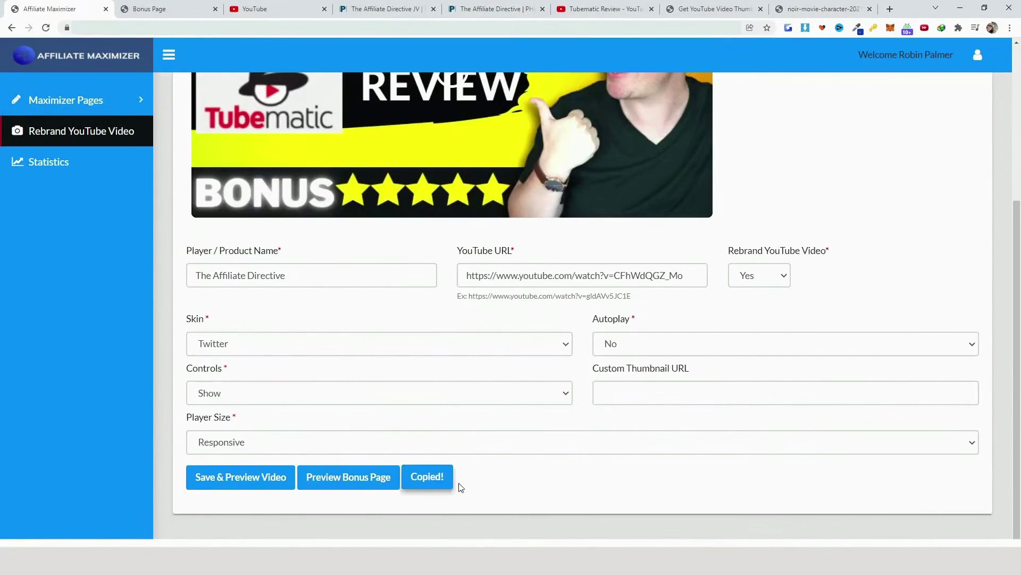
mouse_move(303, 509)
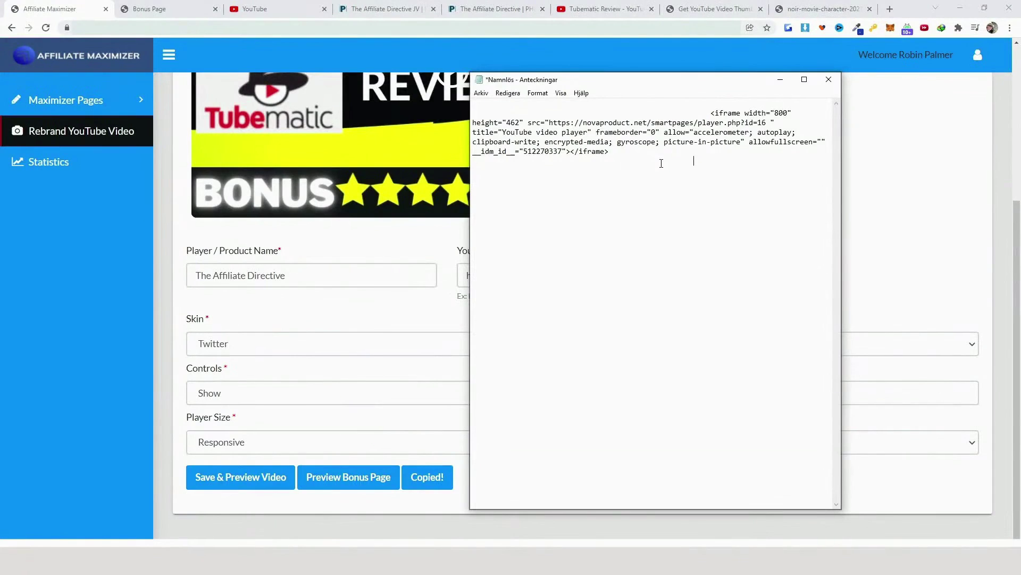
left_click(899, 174)
scroll(900, 173, "up", 4)
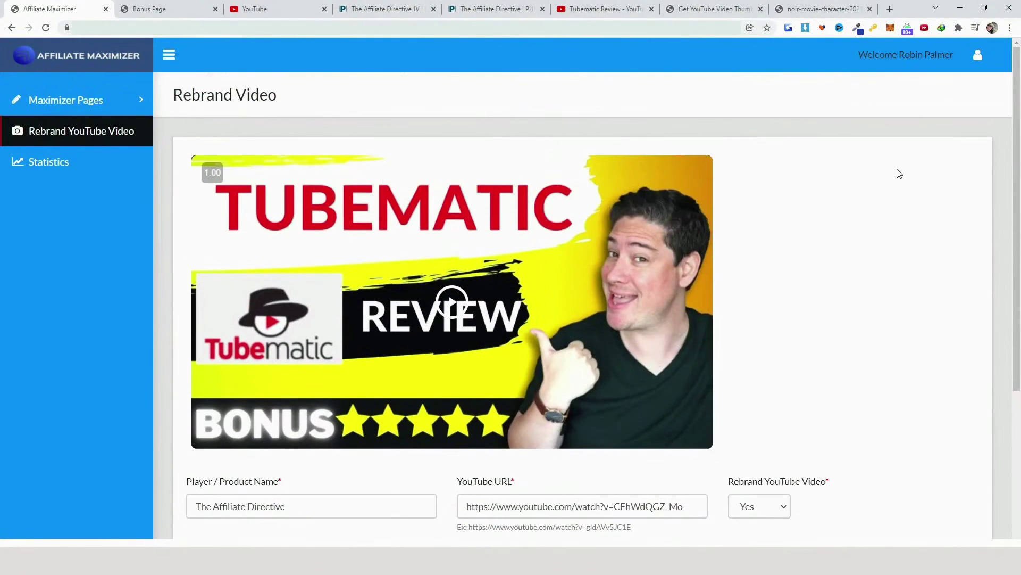